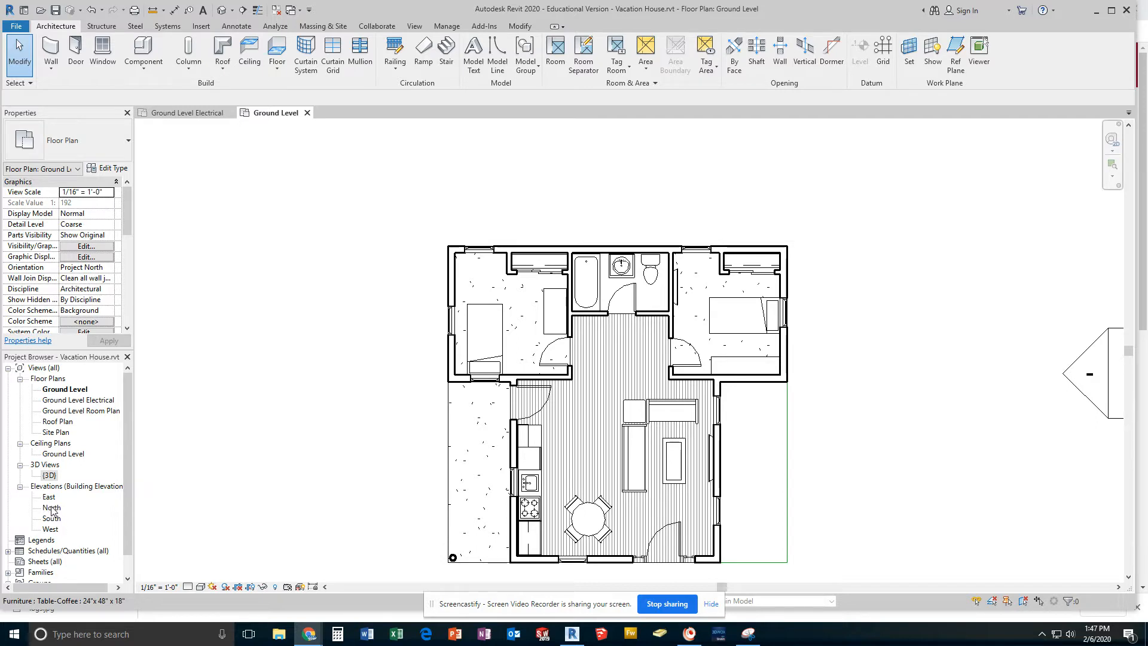
- Open the North elevation and hide the whole Levels category in that view
double_click(51, 508)
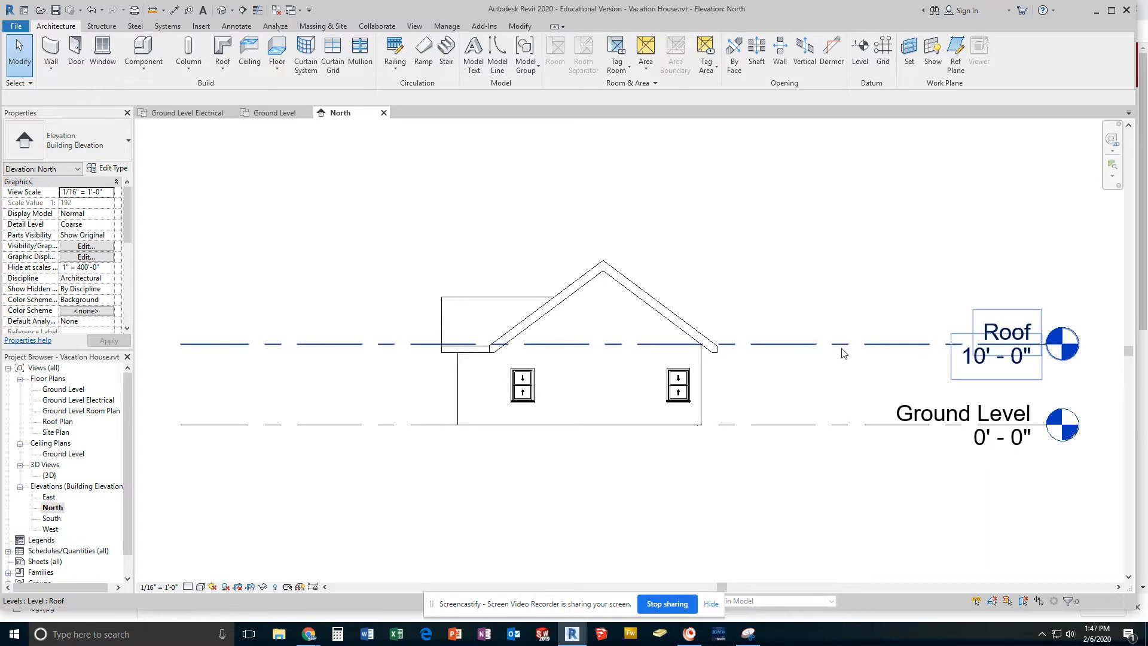
click(911, 347)
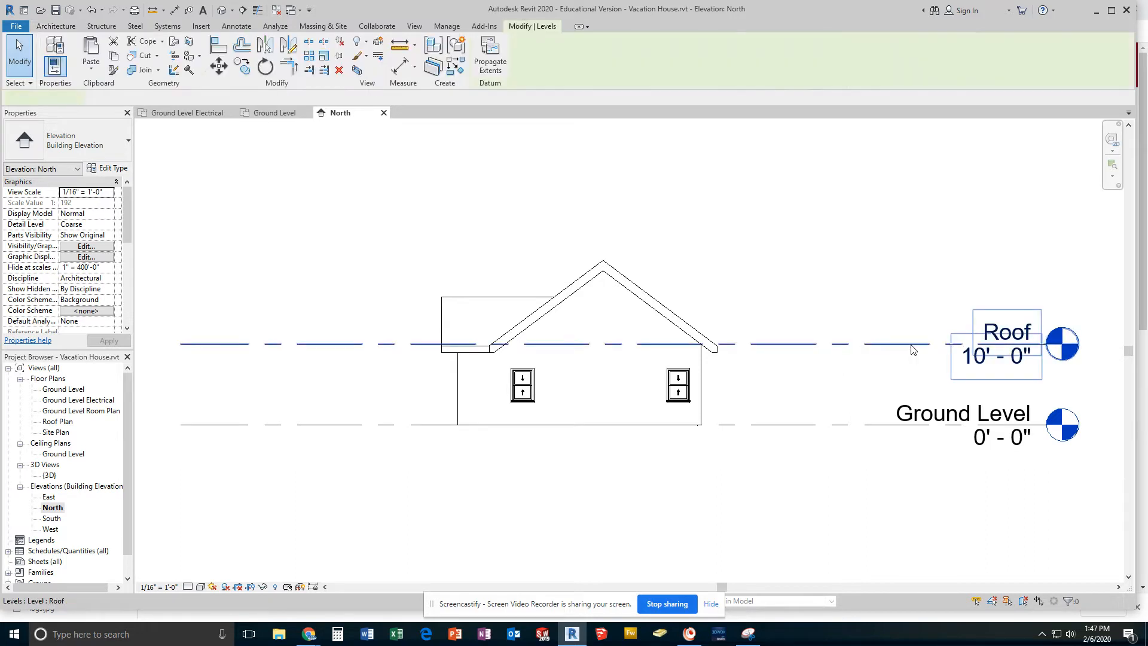
right_click(911, 347)
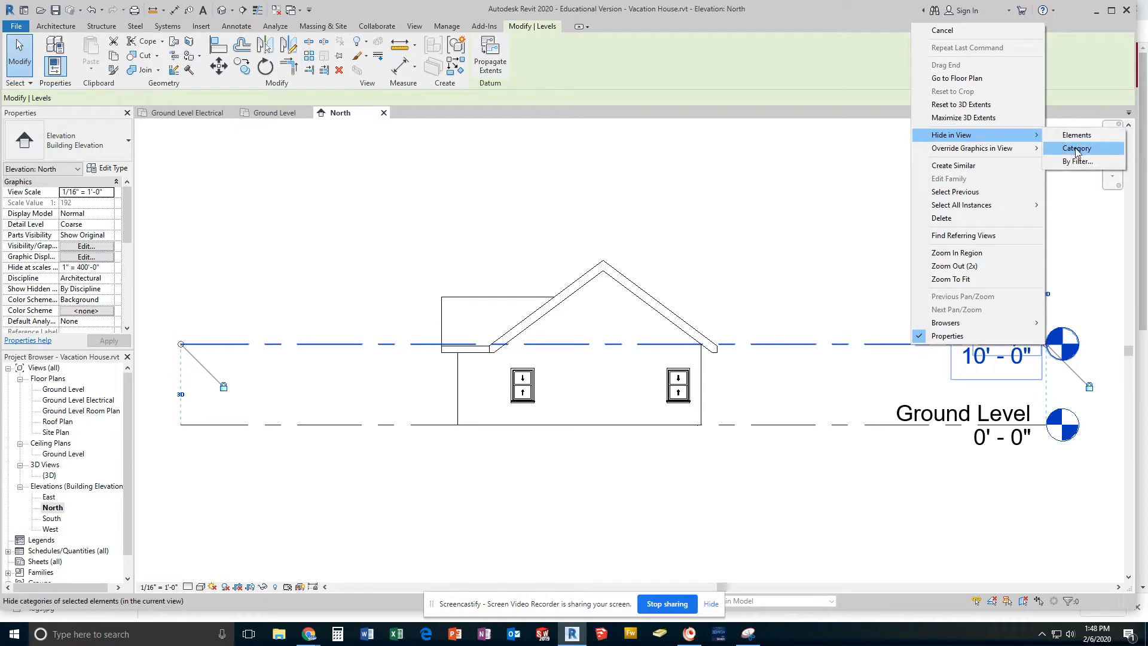
click(1058, 137)
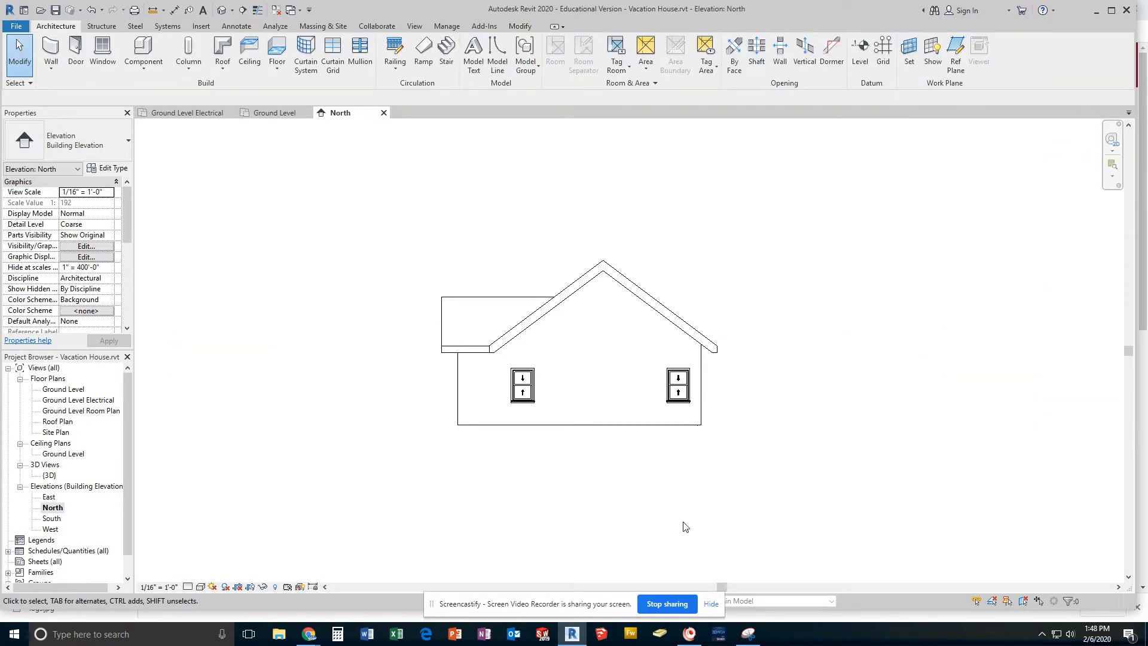
- Show the North elevation's crop region and hide it again
click(252, 587)
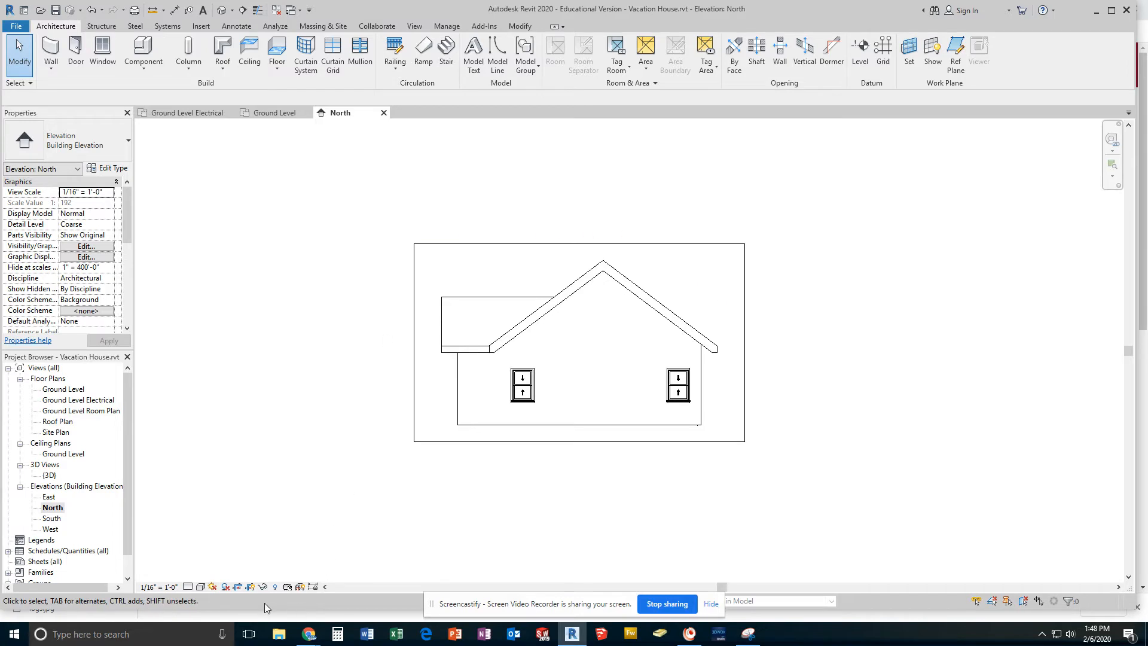
click(250, 586)
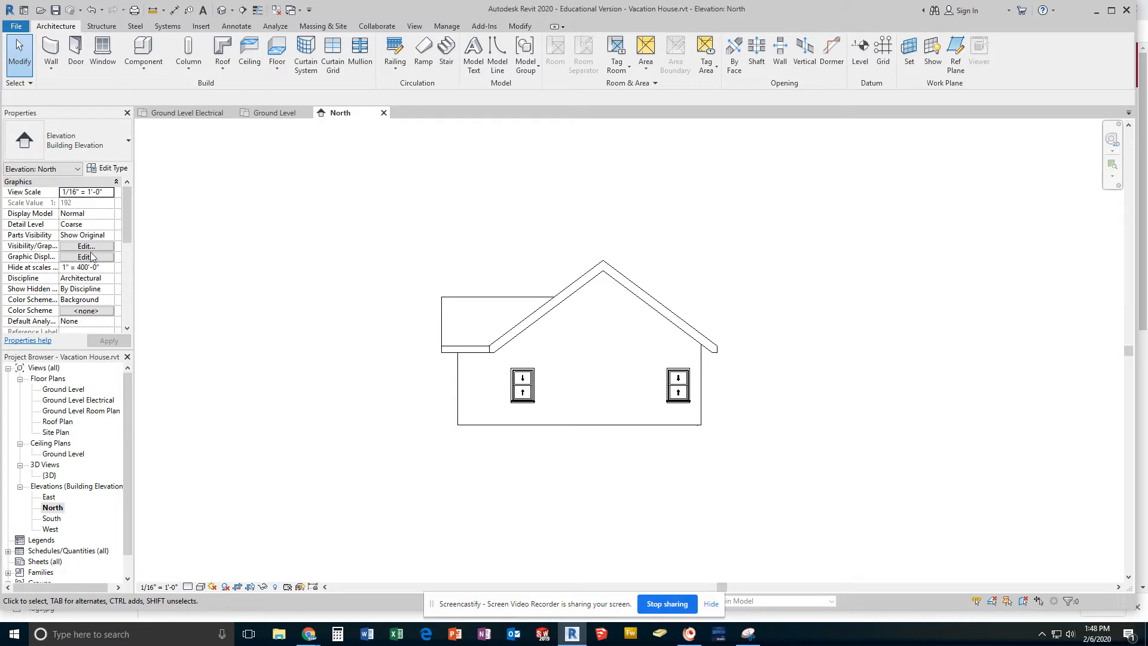
- Set the North elevation's graphic display style to Realistic
click(86, 257)
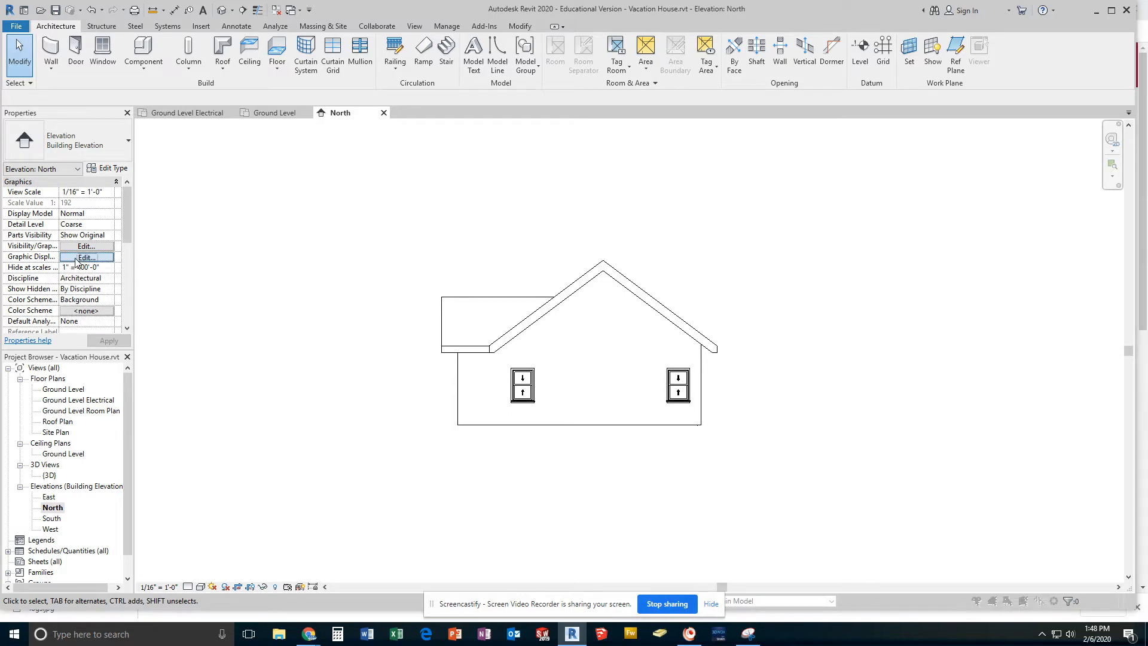
click(586, 209)
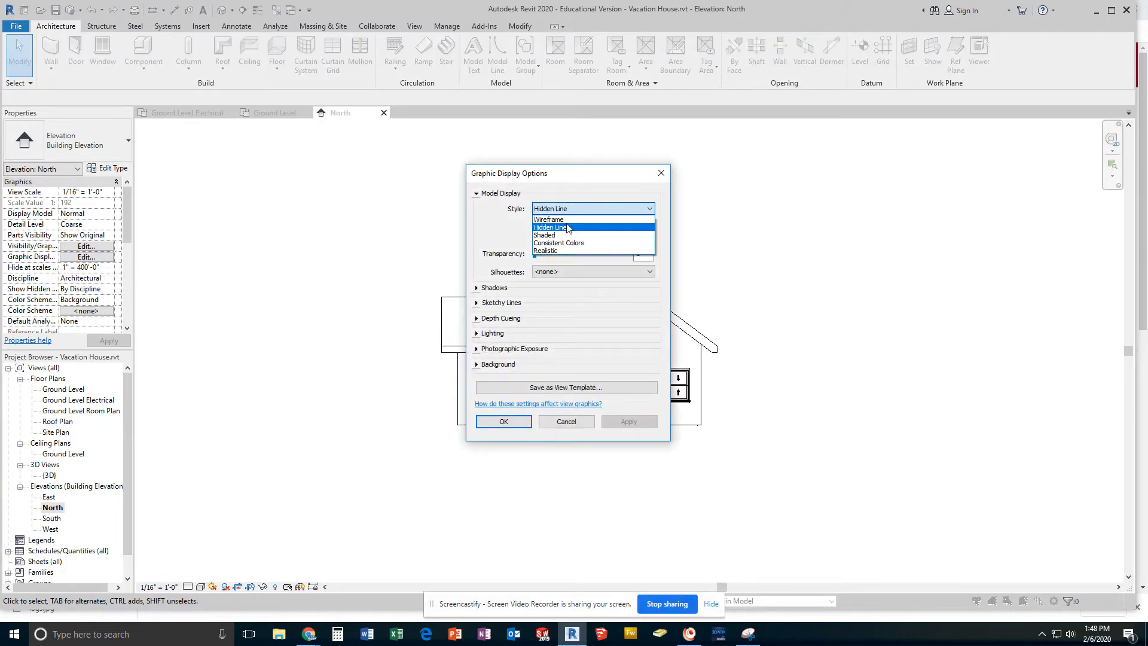
click(558, 250)
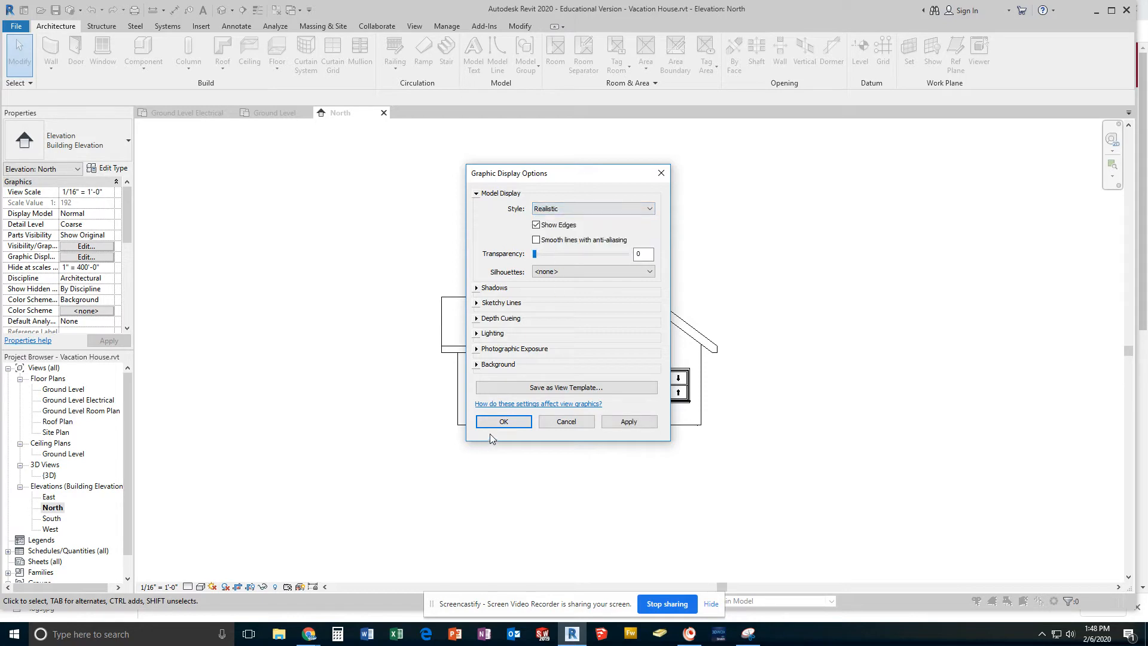
click(654, 425)
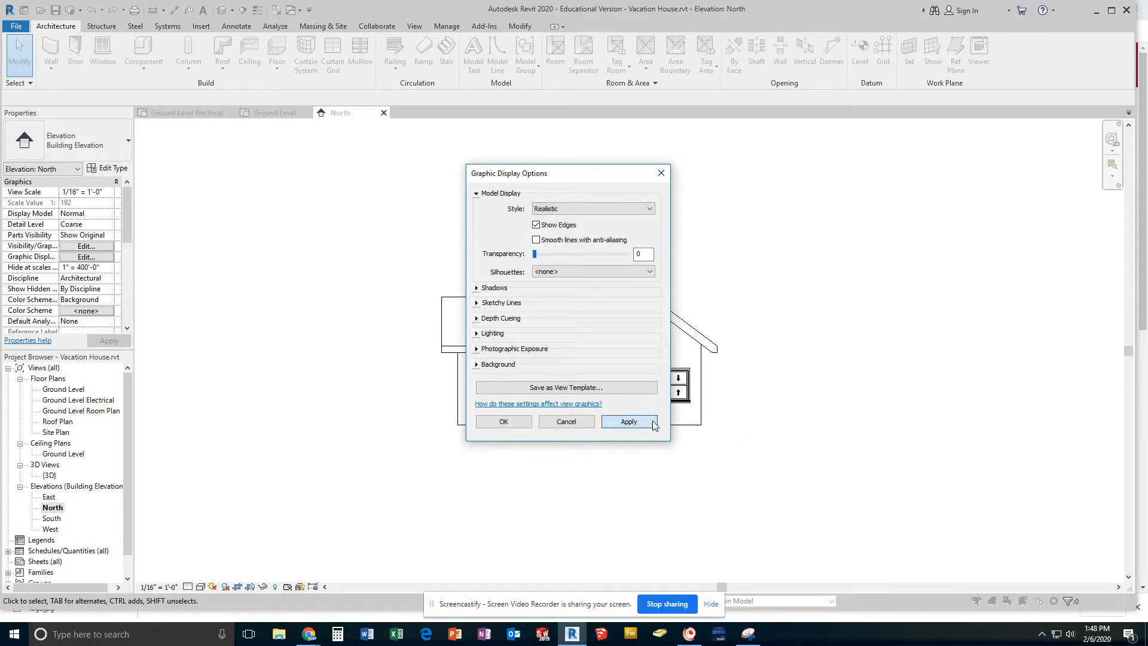
click(502, 422)
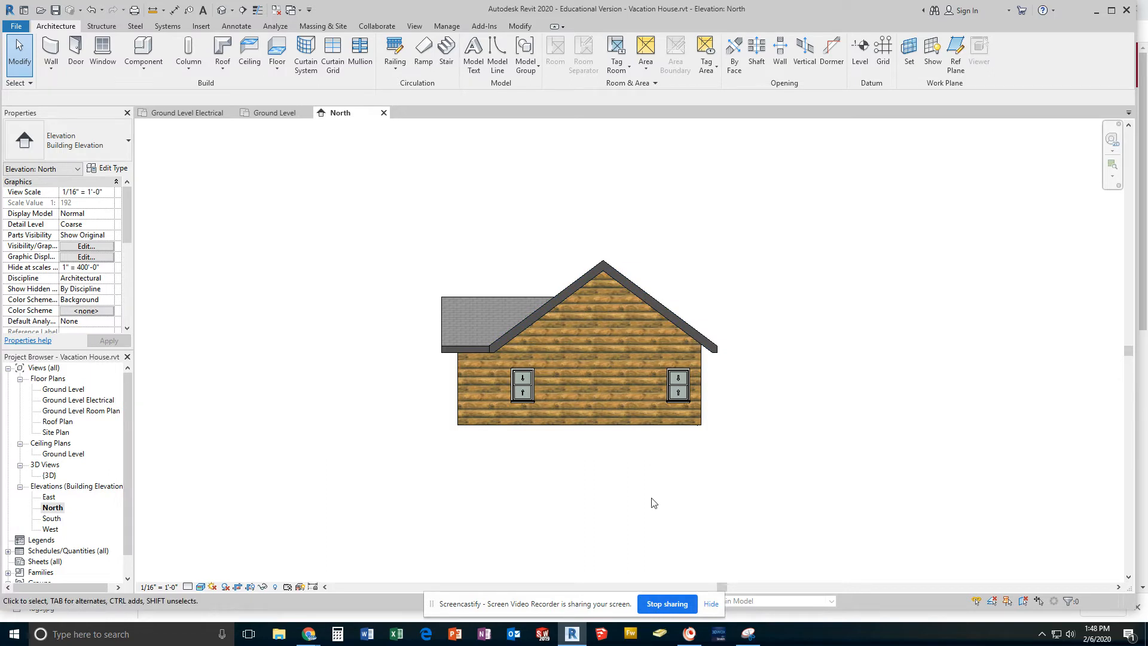
- Open the East elevation and hide the whole Levels category in that view, with the crop region hidden
double_click(49, 498)
right_click(857, 336)
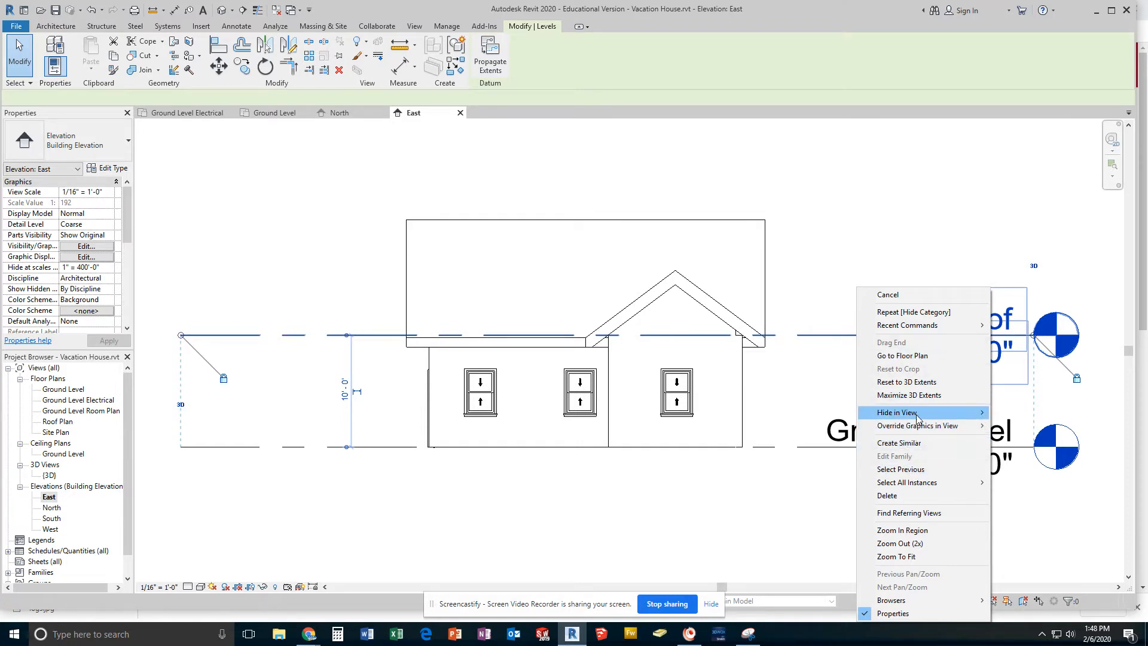
mouse_move(916, 417)
click(1016, 425)
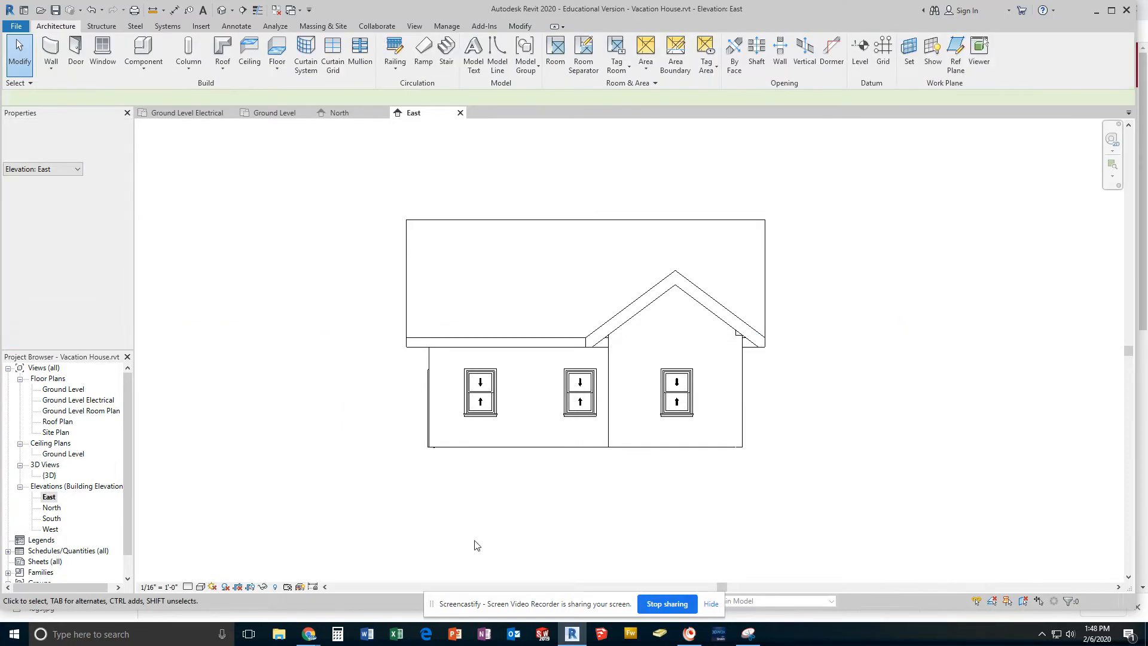
click(250, 587)
click(250, 587)
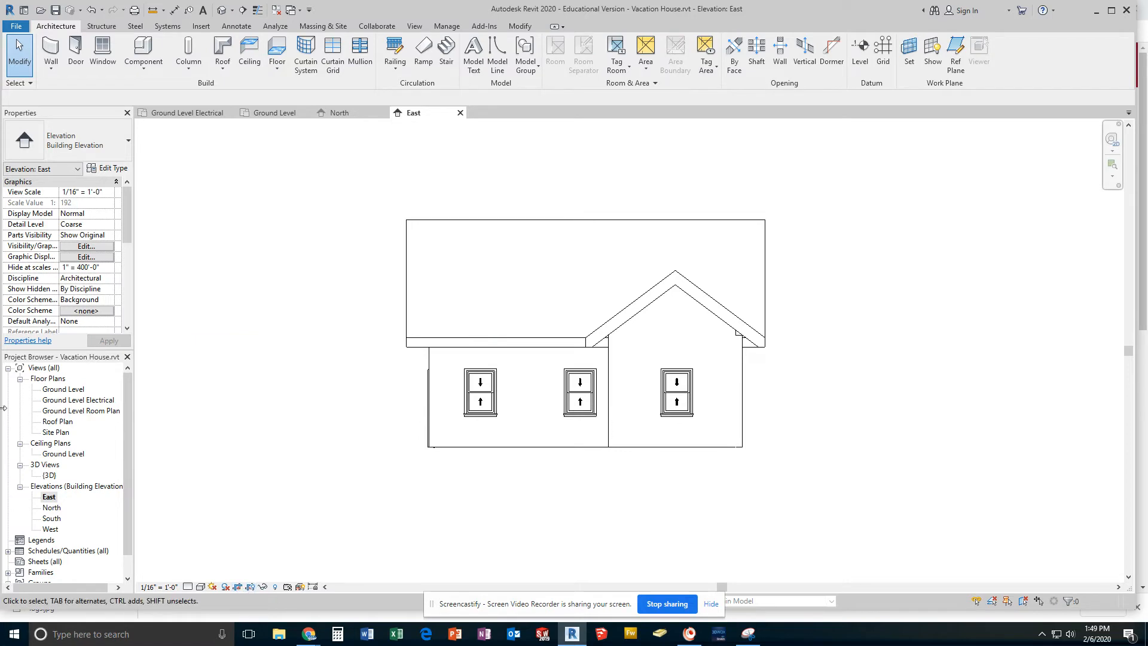
- Set the East elevation's graphic display style to Realistic and close that view
click(86, 256)
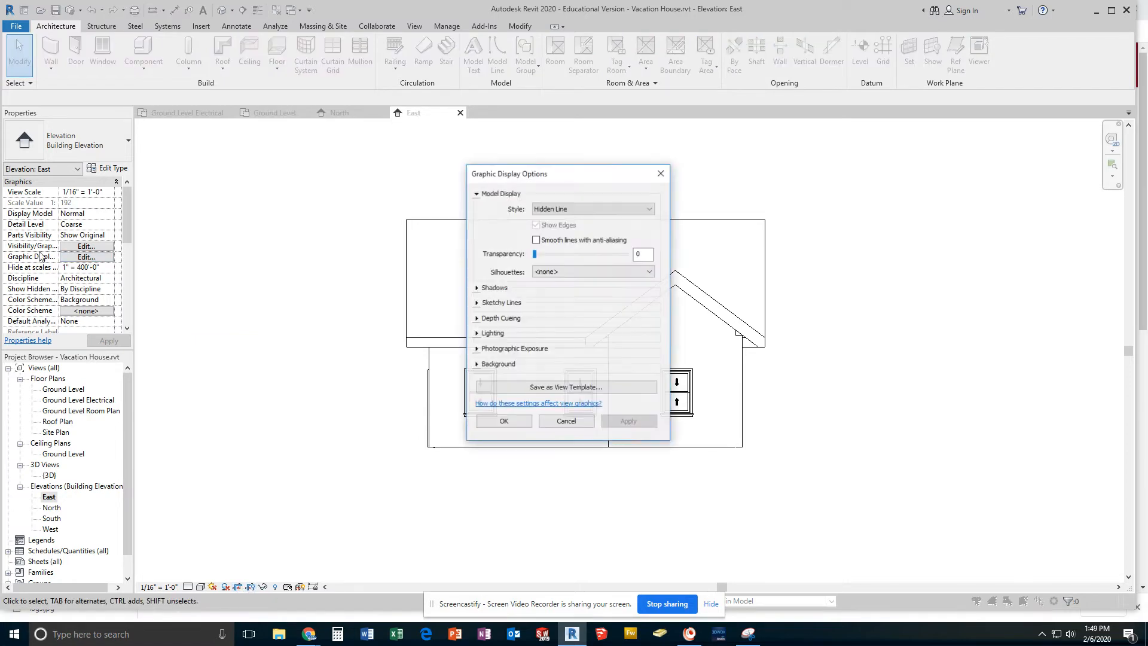
click(571, 208)
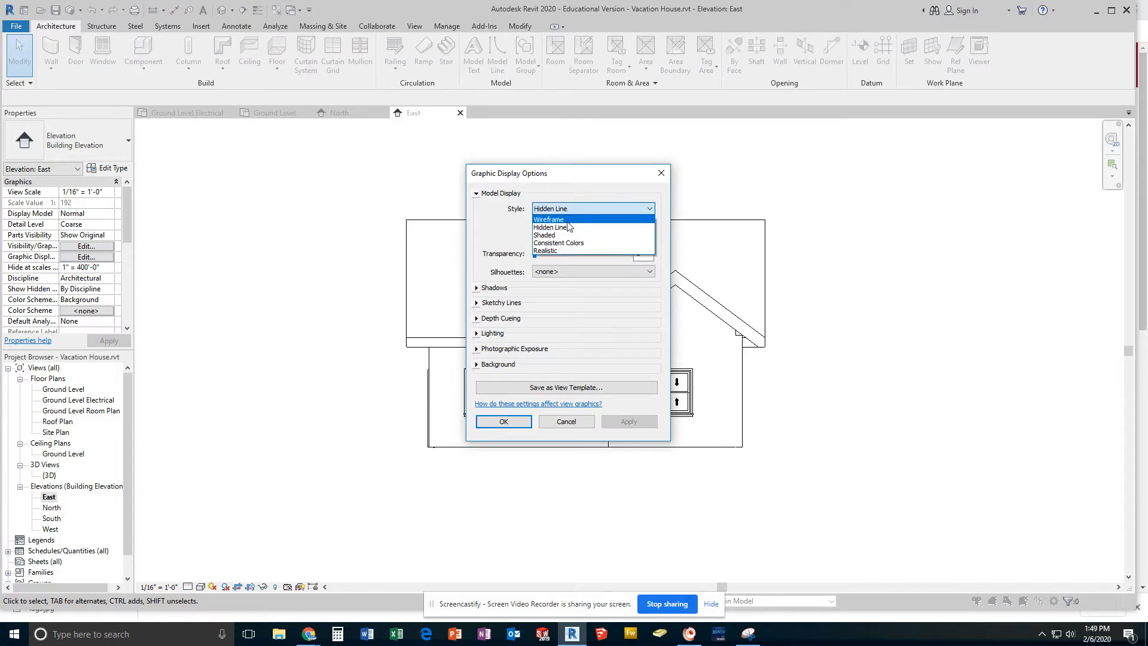
click(564, 251)
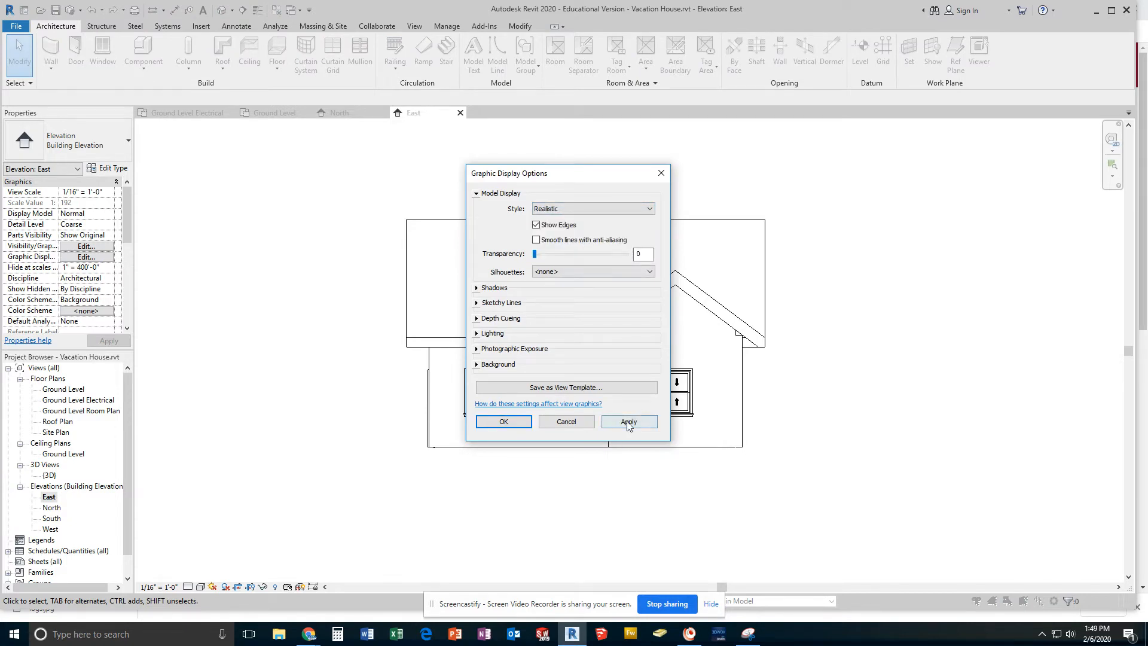
click(628, 421)
click(504, 422)
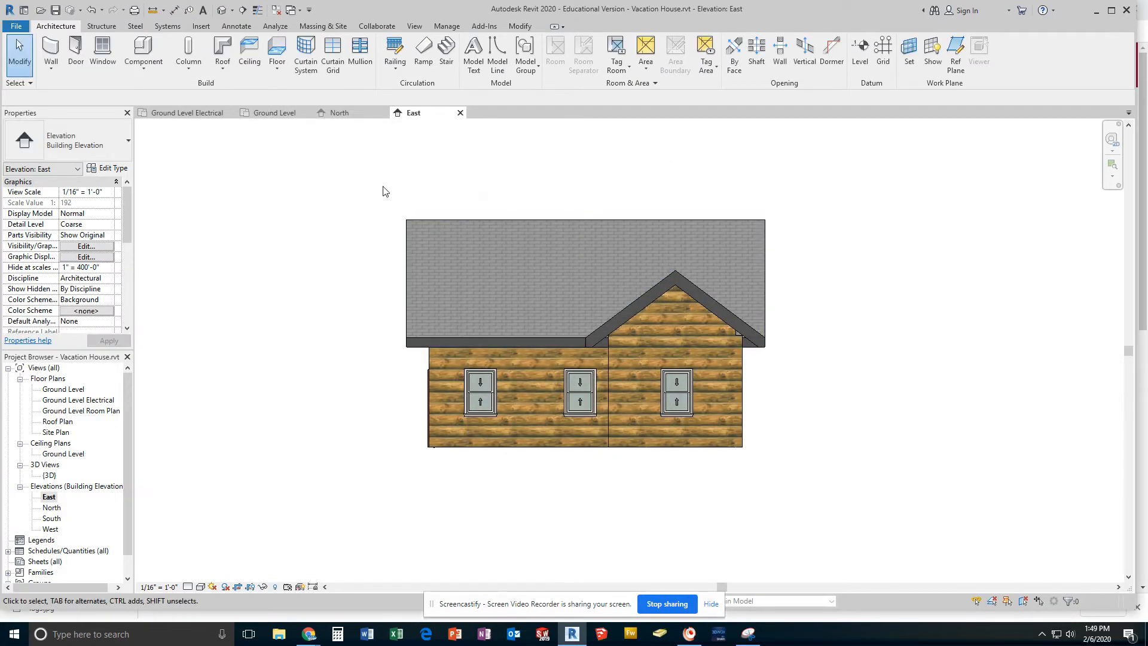
click(460, 113)
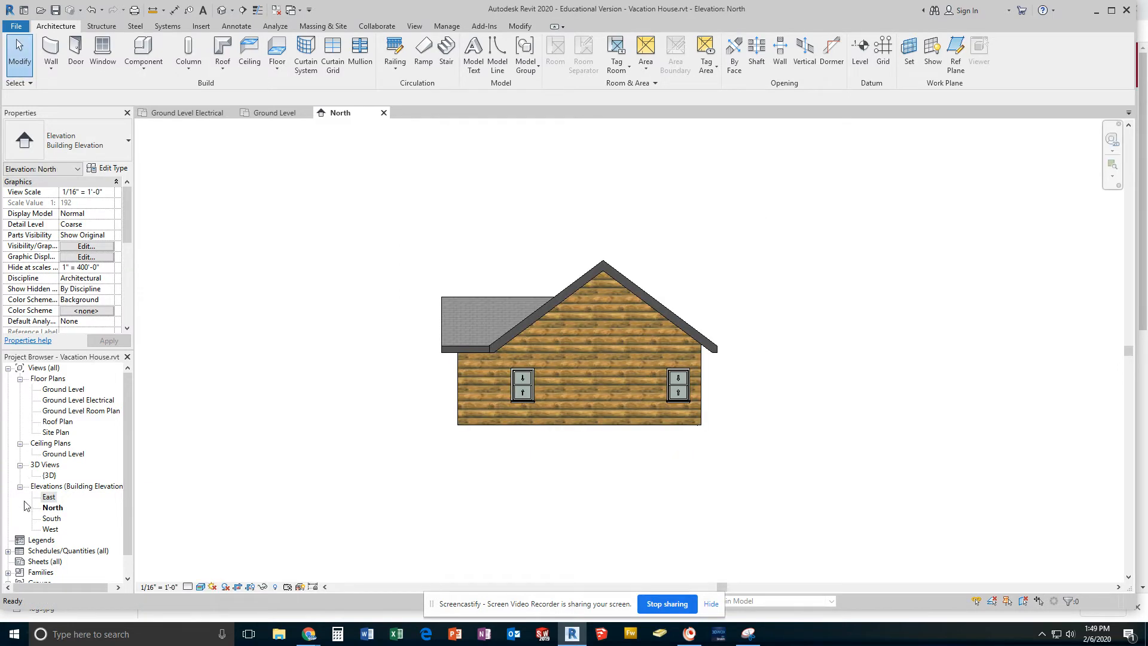
- Open the South elevation and hide only the Roof level element in that view
double_click(51, 519)
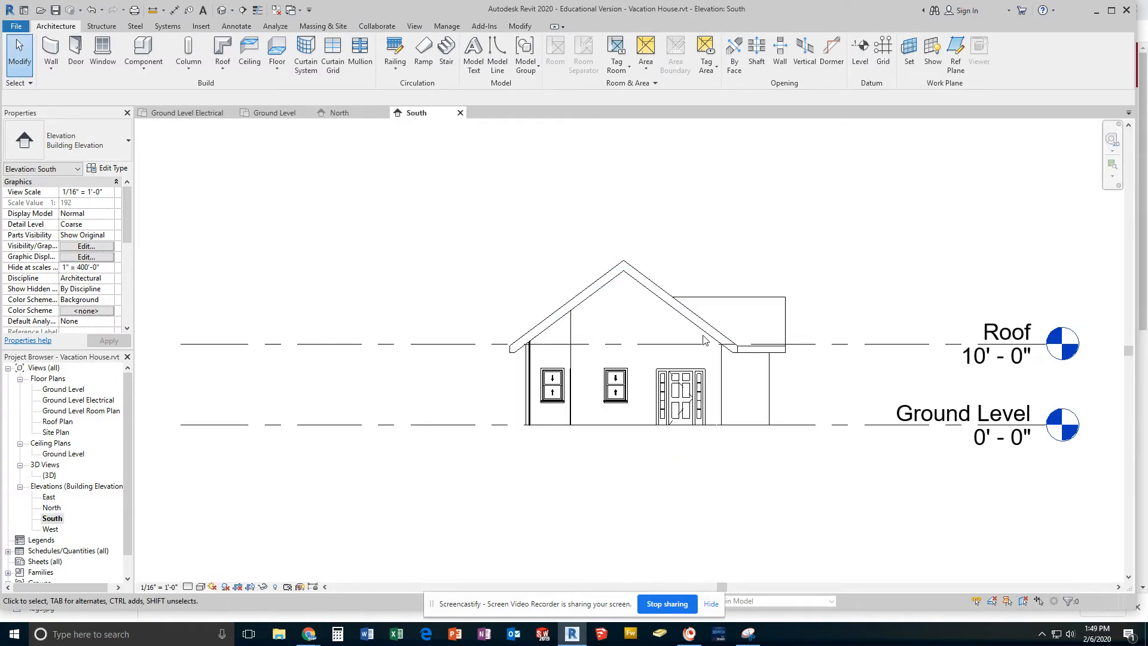
click(911, 347)
right_click(910, 344)
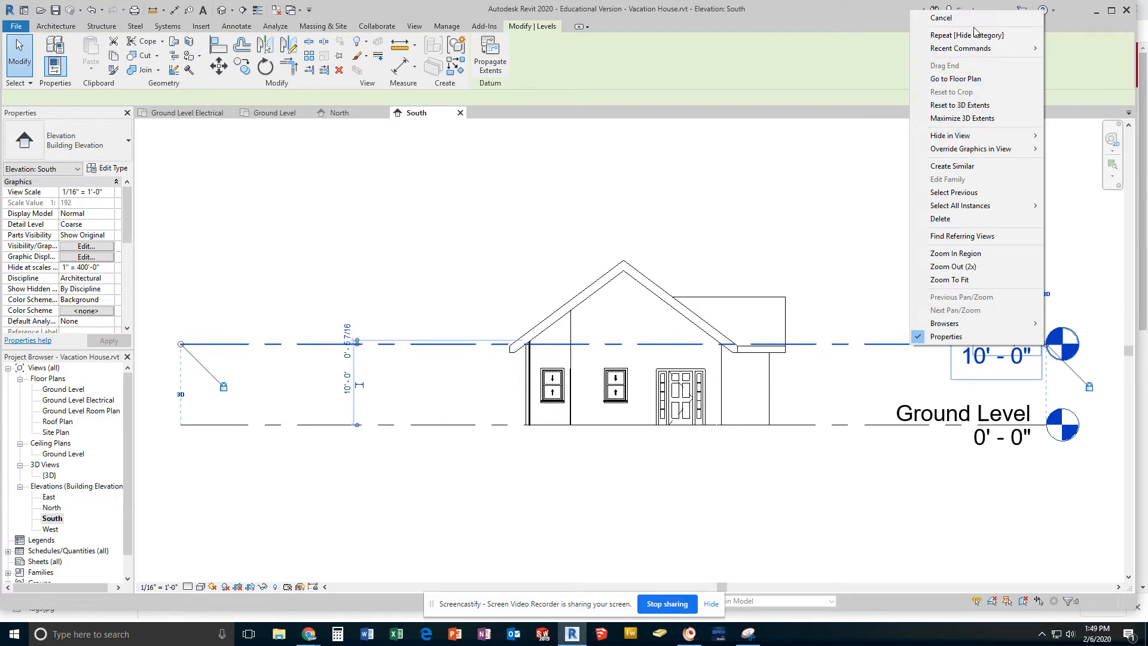
mouse_move(950, 136)
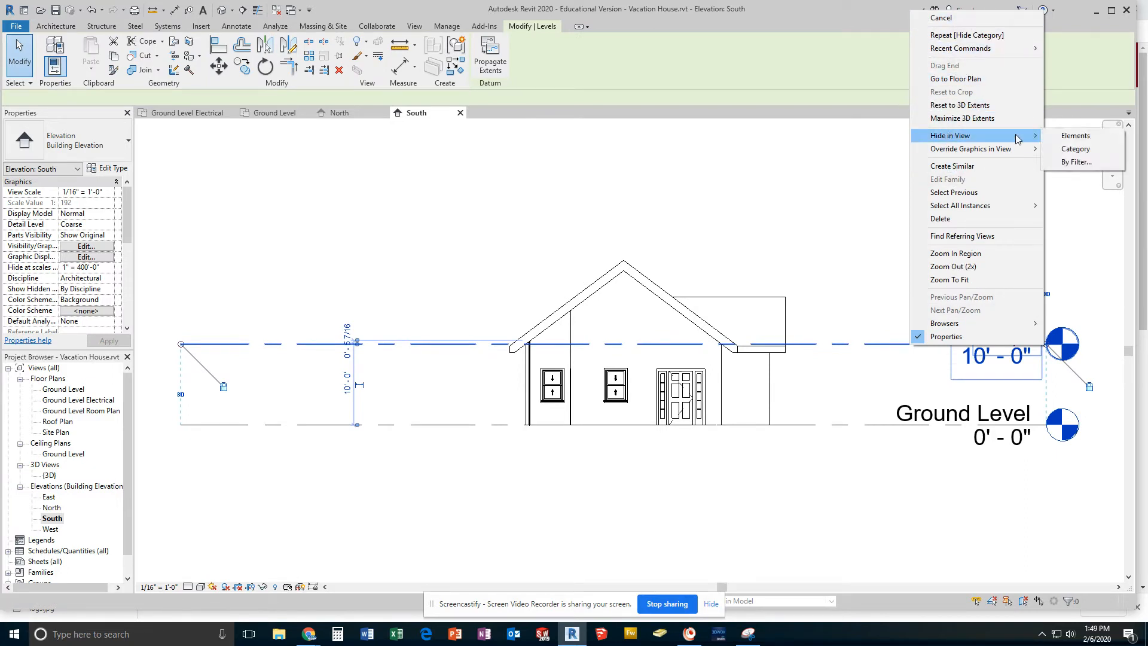
click(1090, 139)
- Hide the Levels category in the South elevation using the Ground Level line
click(478, 426)
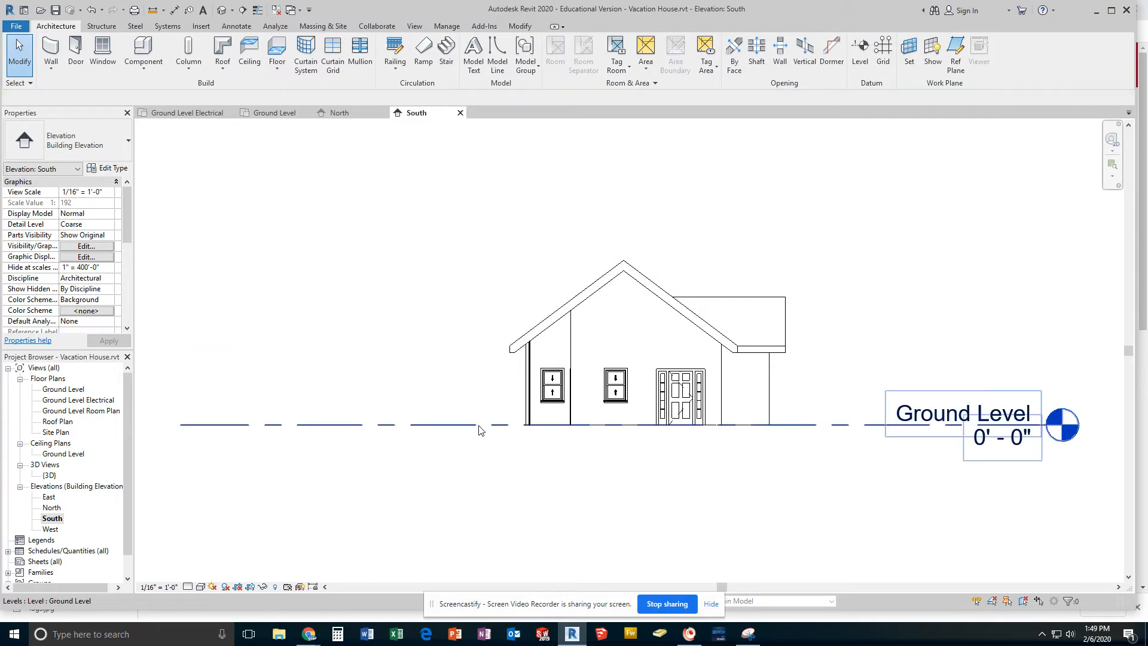
right_click(479, 426)
mouse_move(568, 215)
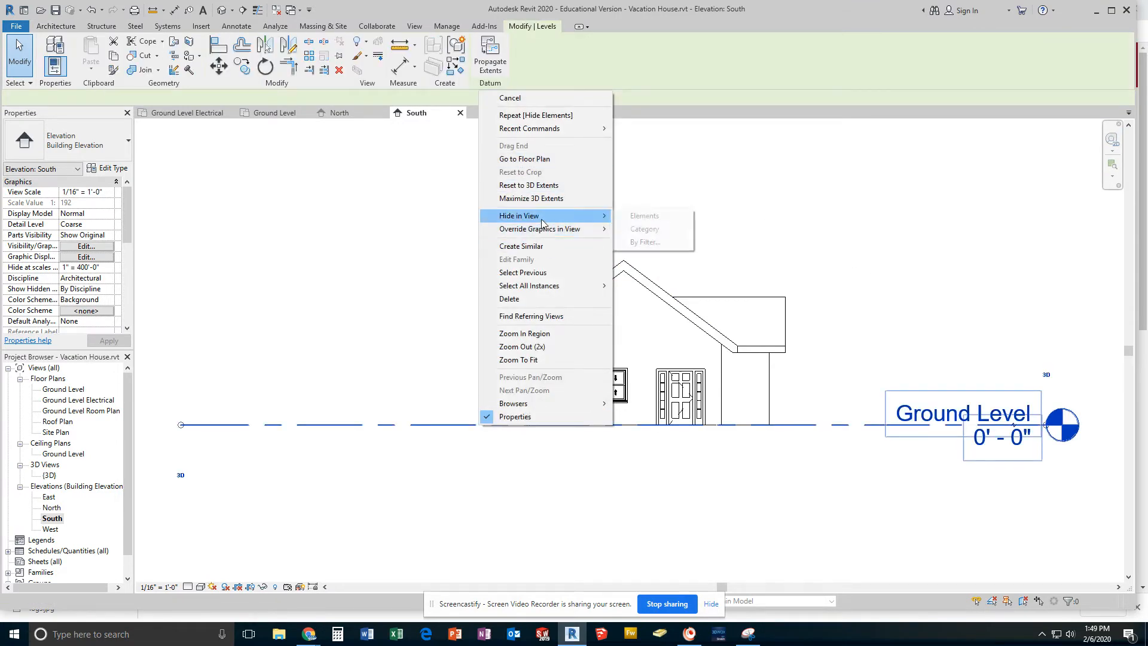
click(644, 229)
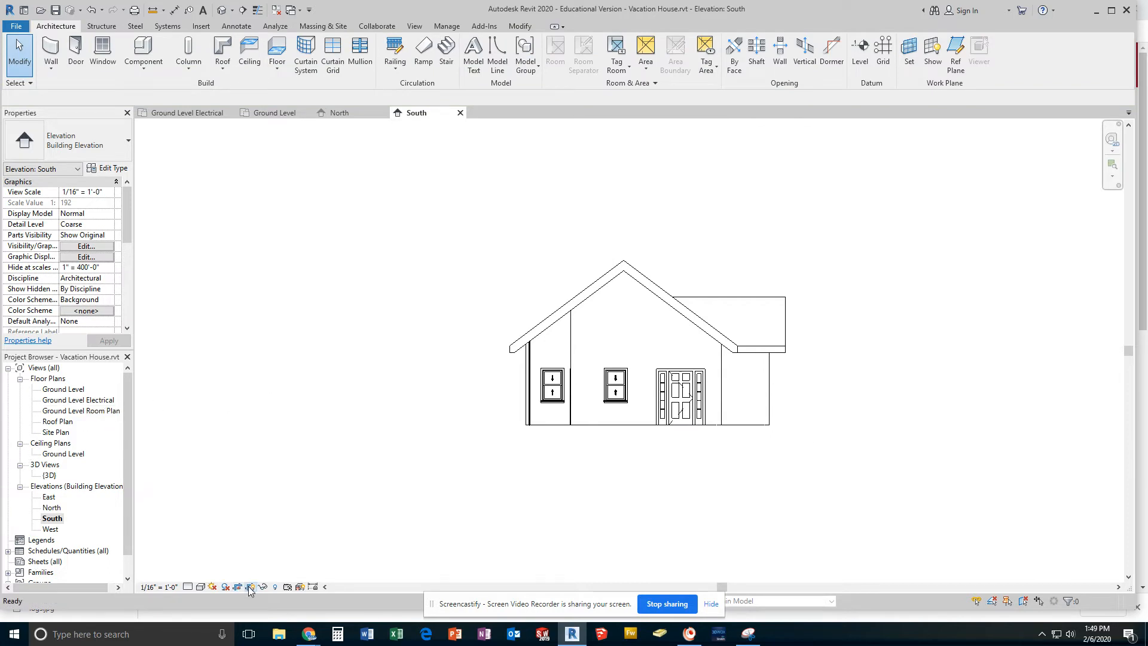
- Set the South elevation's graphic display style to Realistic
click(85, 257)
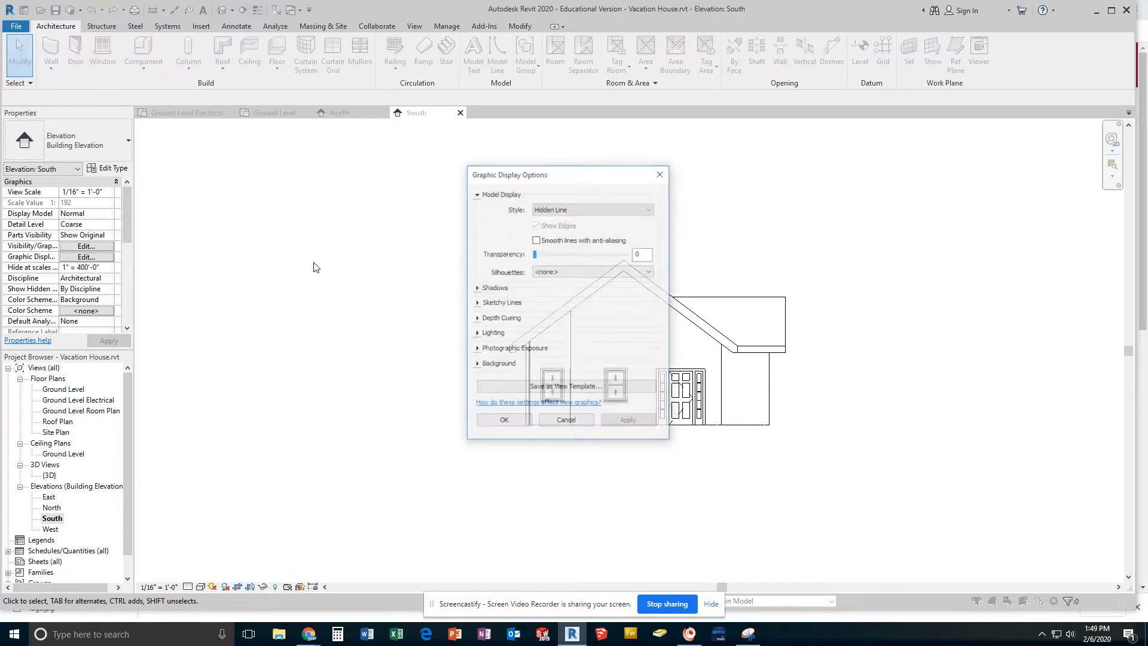
click(546, 210)
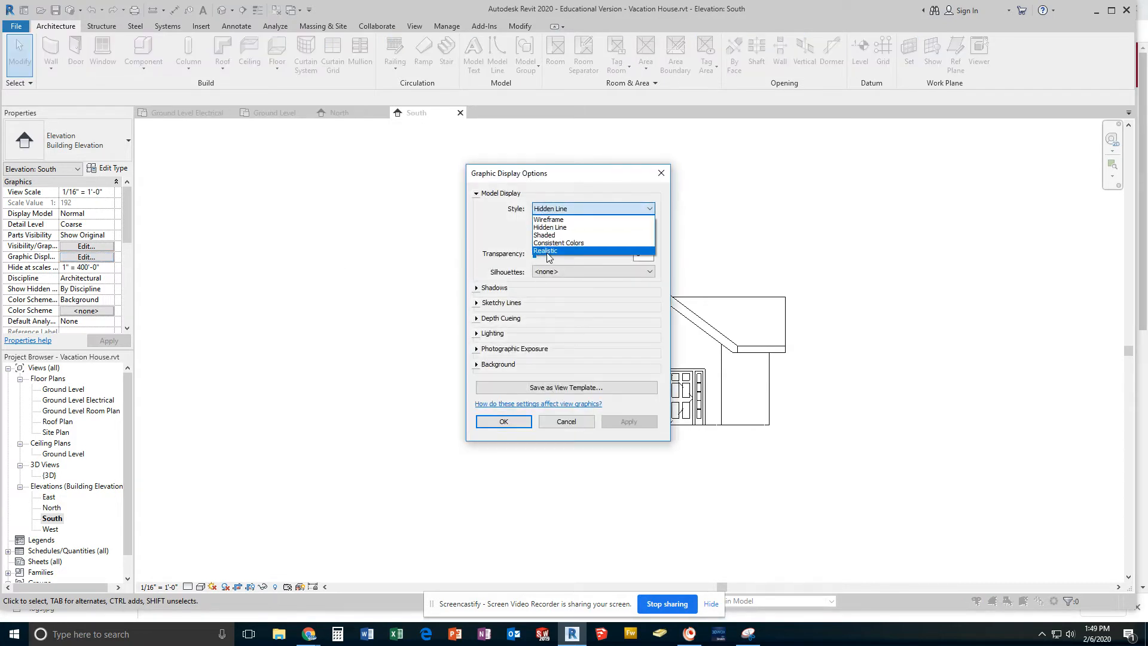
click(546, 251)
click(627, 422)
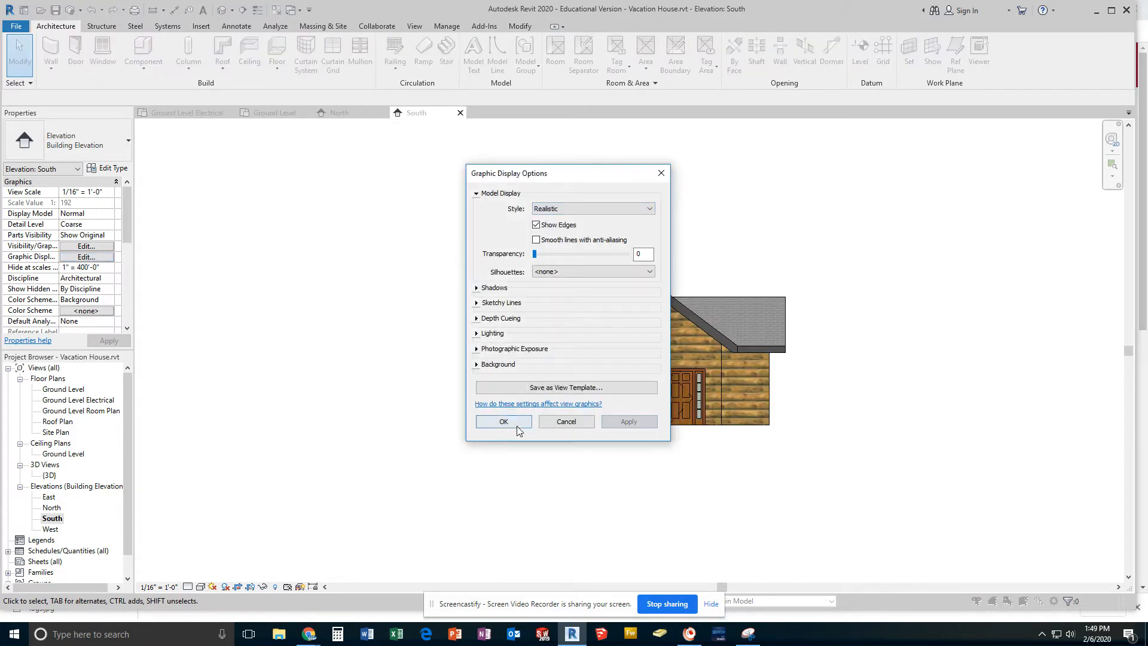
click(518, 426)
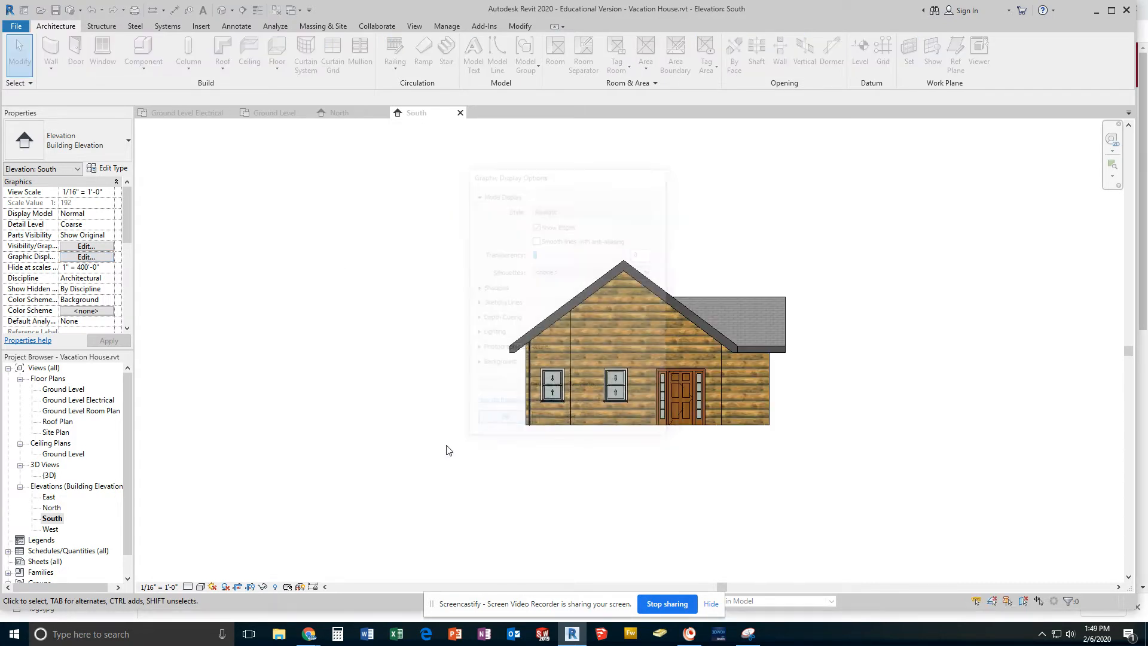
- Open the West elevation and hide the whole Levels category in that view, with the crop region hidden
double_click(51, 529)
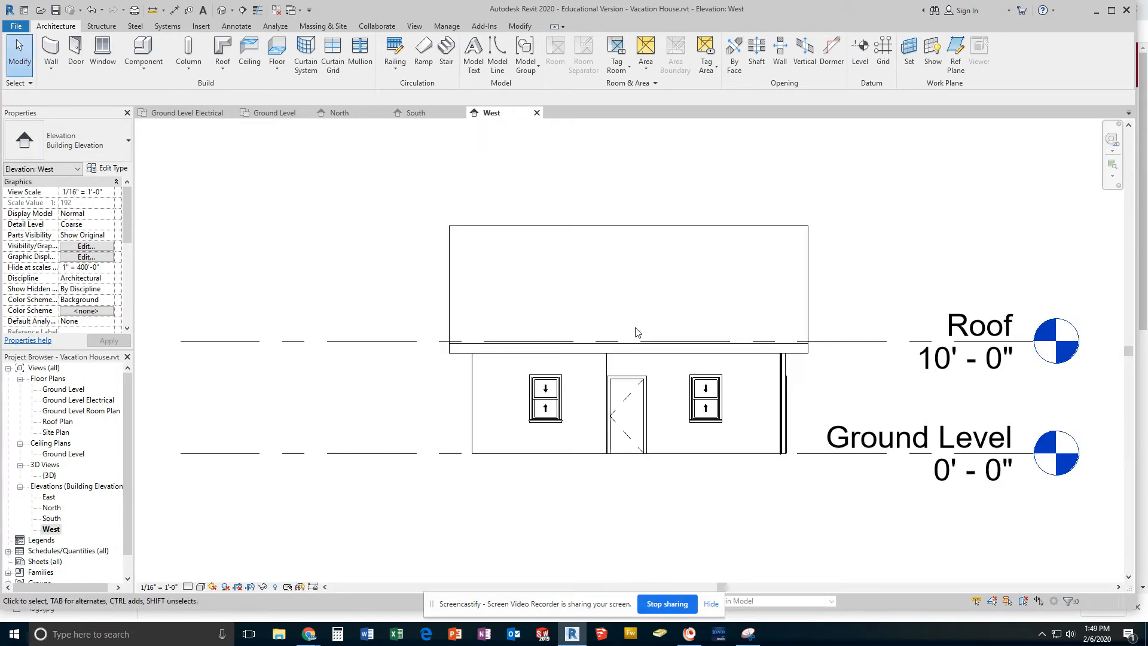
right_click(898, 341)
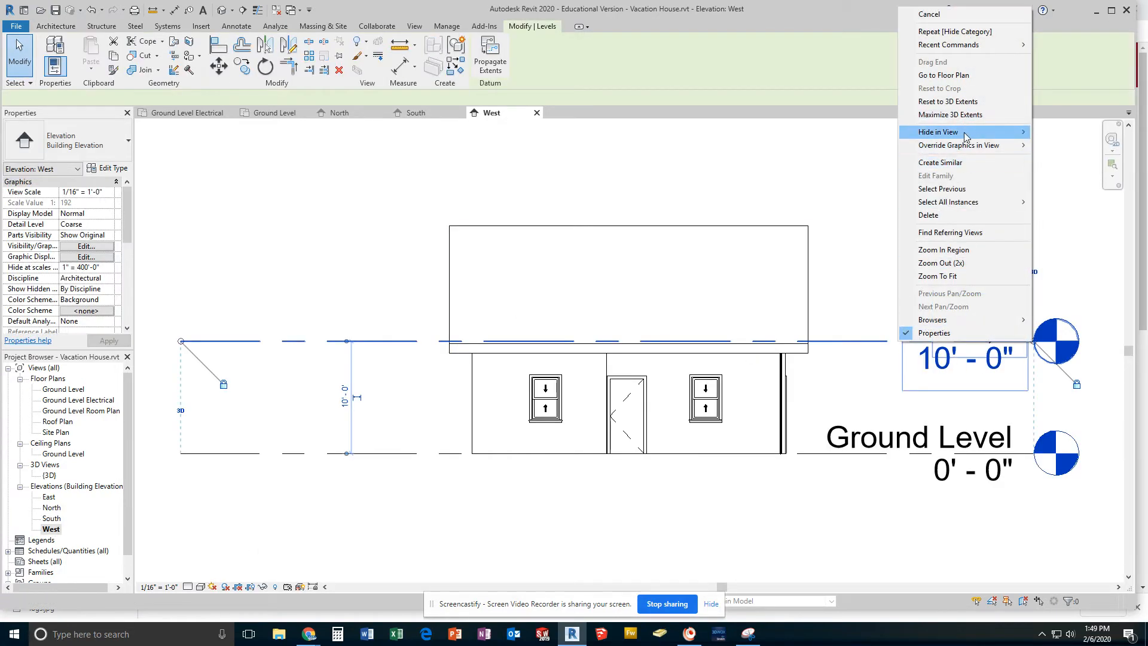
mouse_move(963, 133)
click(1081, 148)
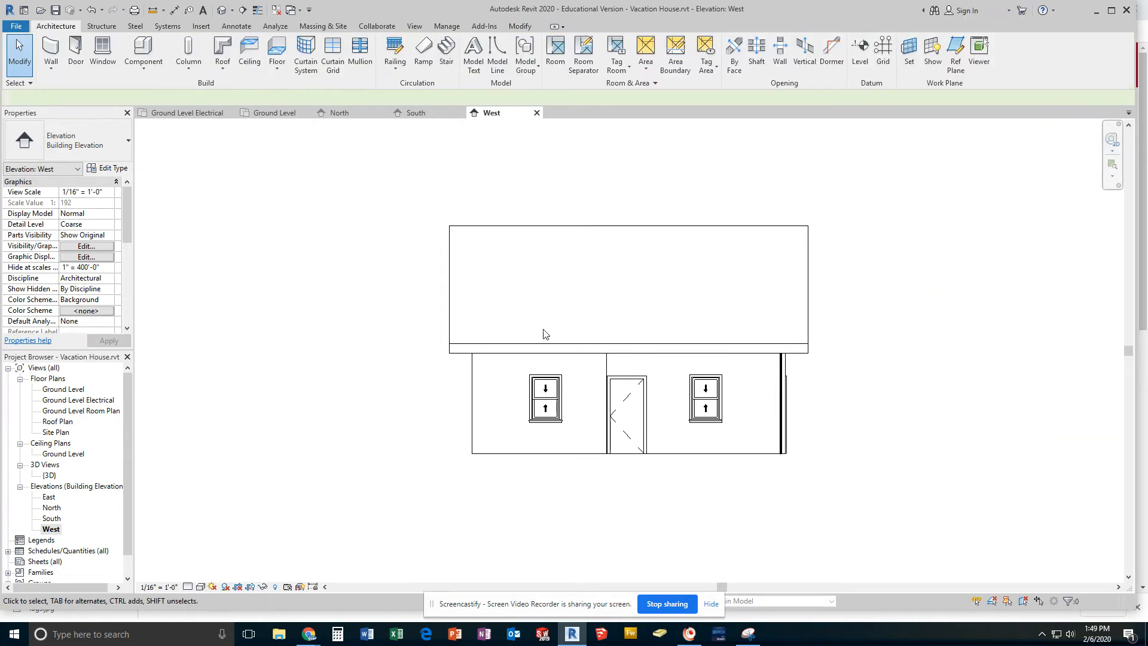
click(241, 590)
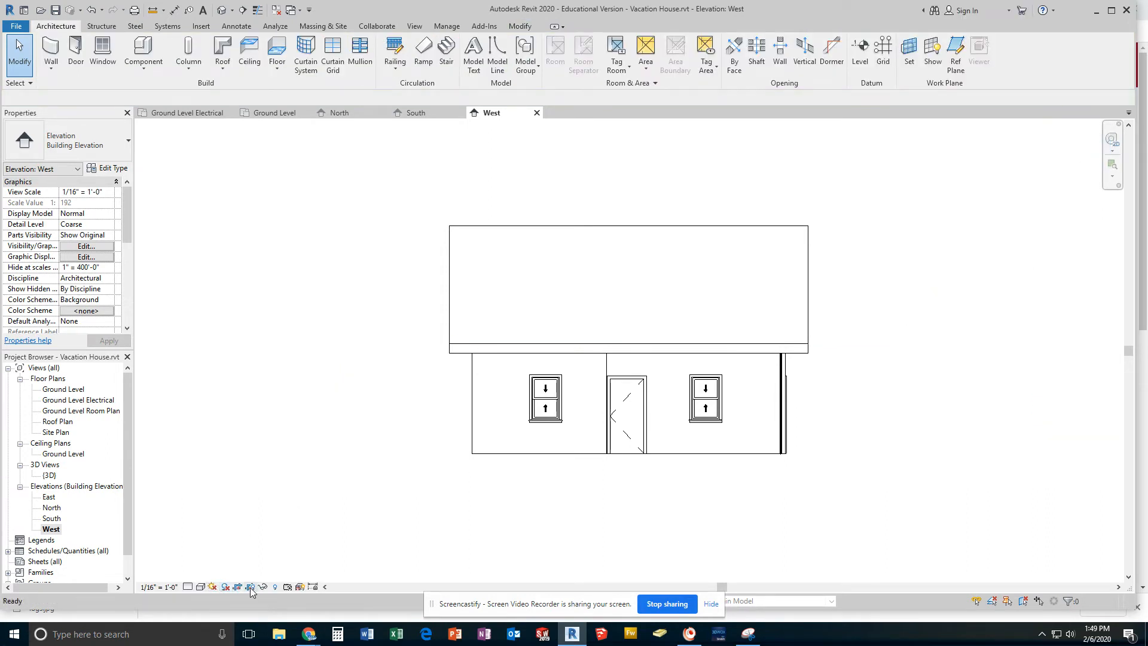
click(252, 590)
click(253, 590)
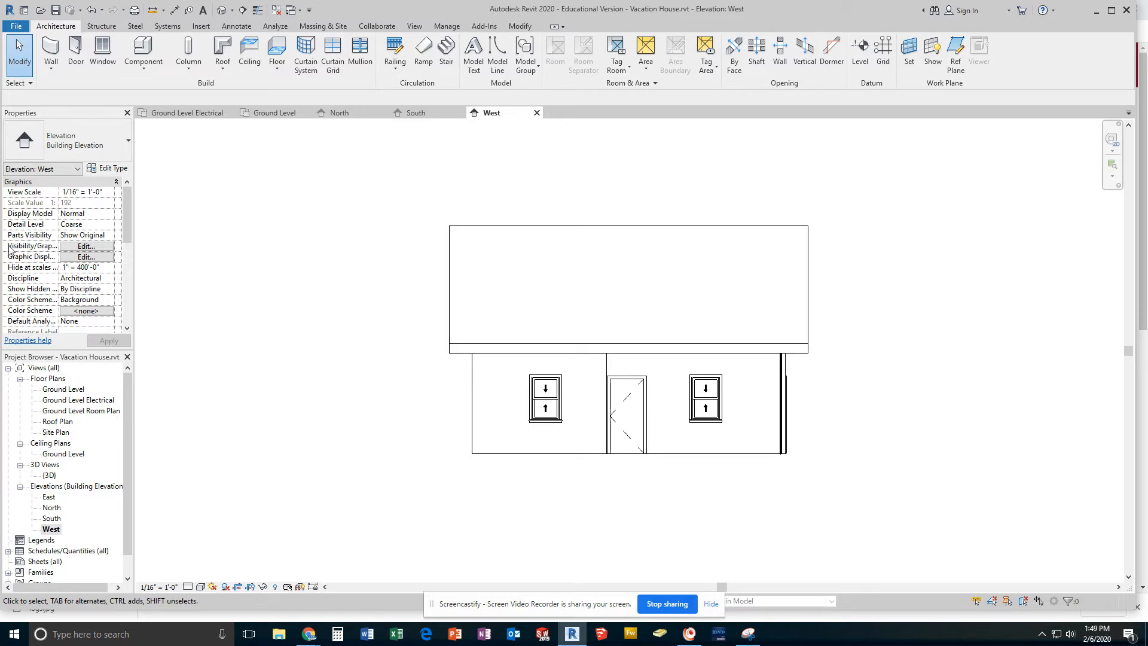
- Set the West elevation's graphic display style to Realistic
click(72, 259)
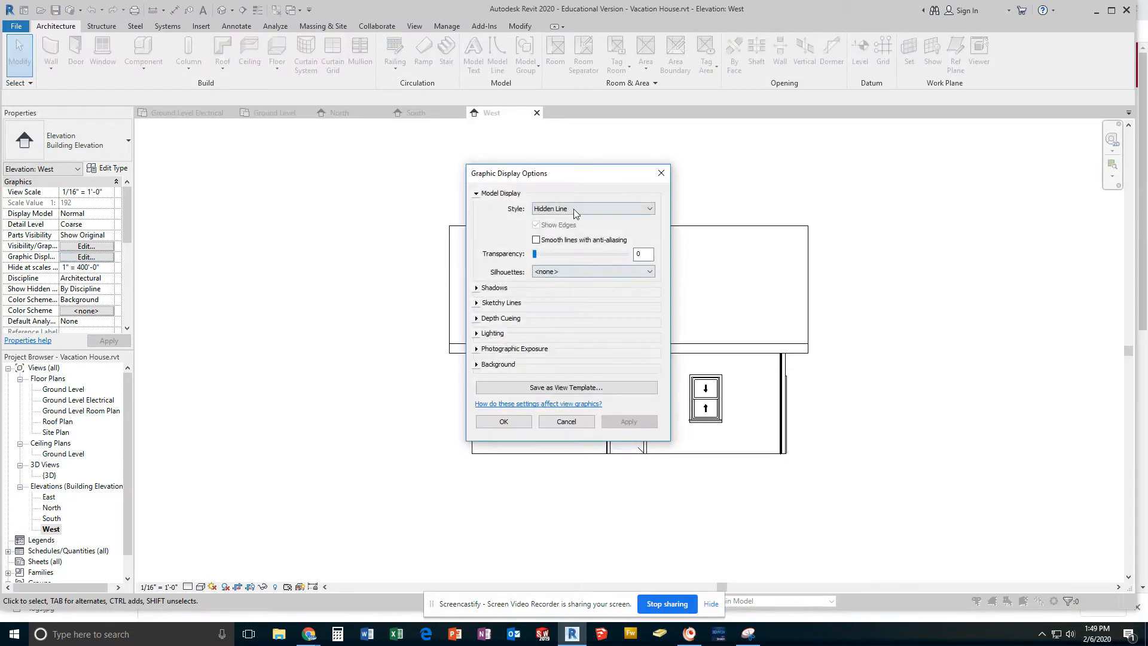
click(573, 210)
click(556, 257)
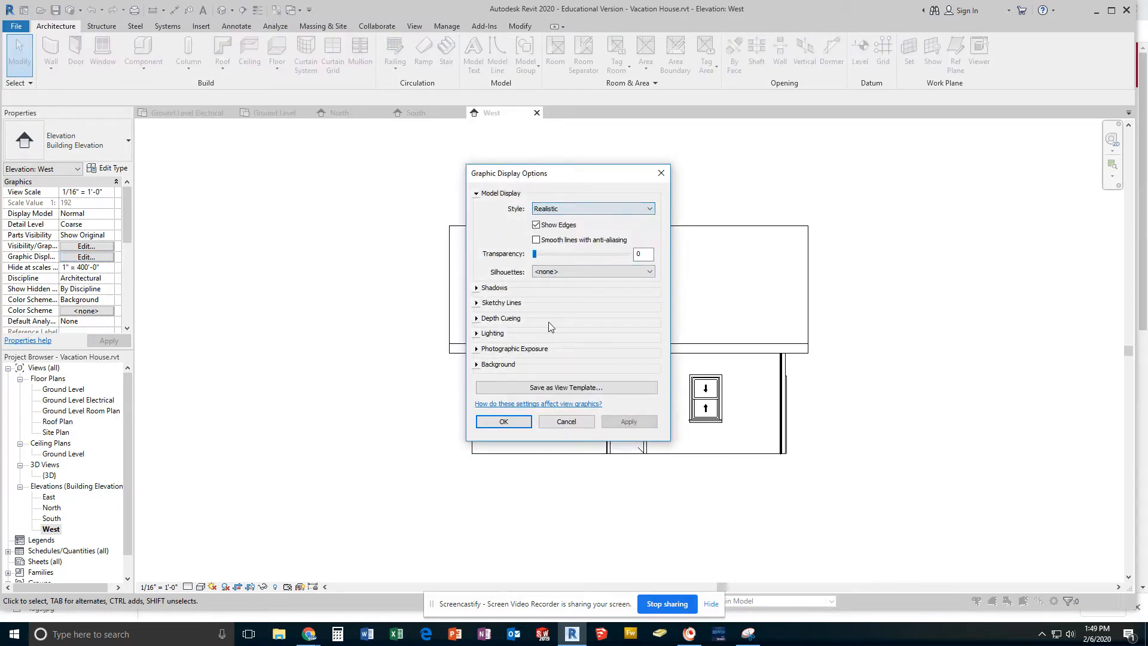
click(502, 429)
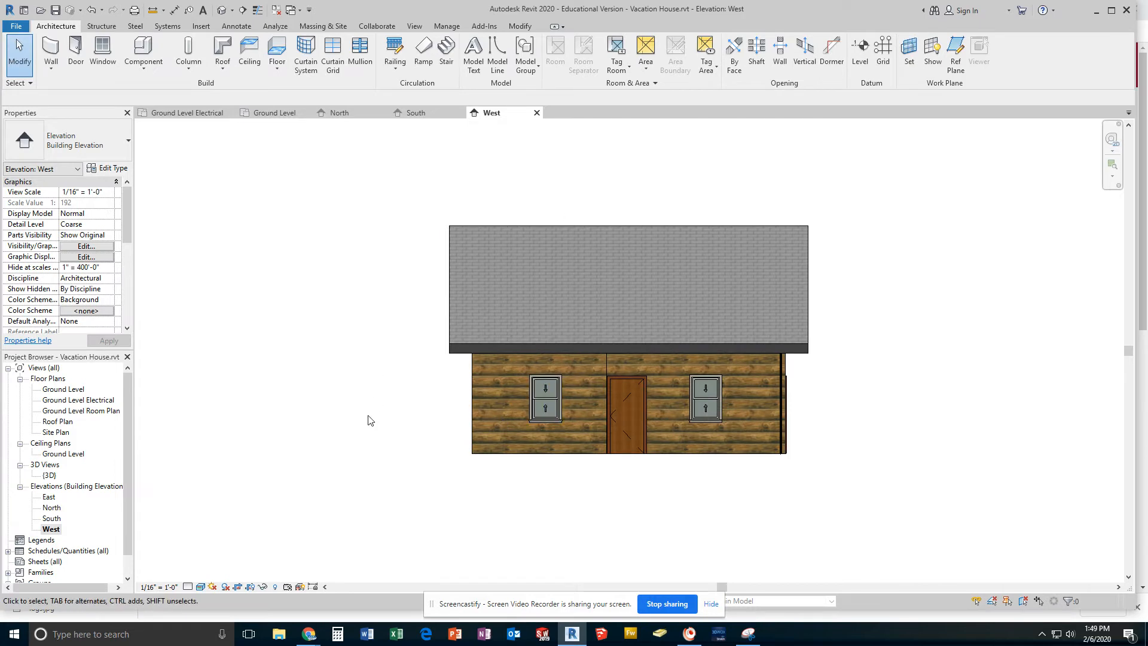
- Close the West, South and North elevation views to return to the Ground Level floor plan
click(536, 112)
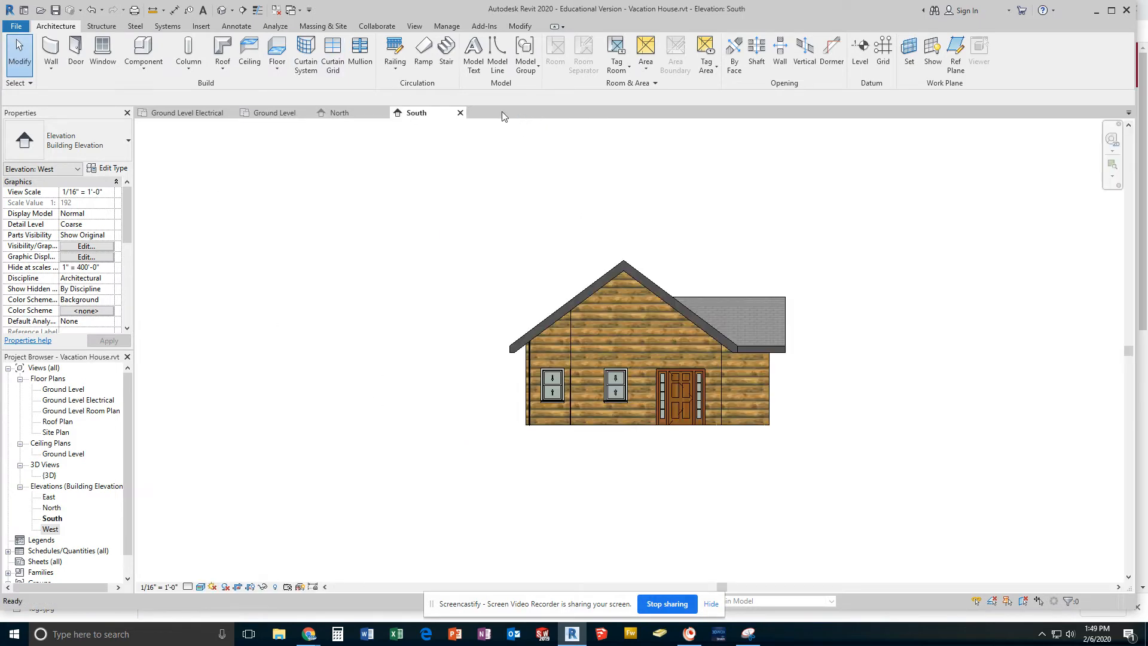
click(460, 112)
click(382, 114)
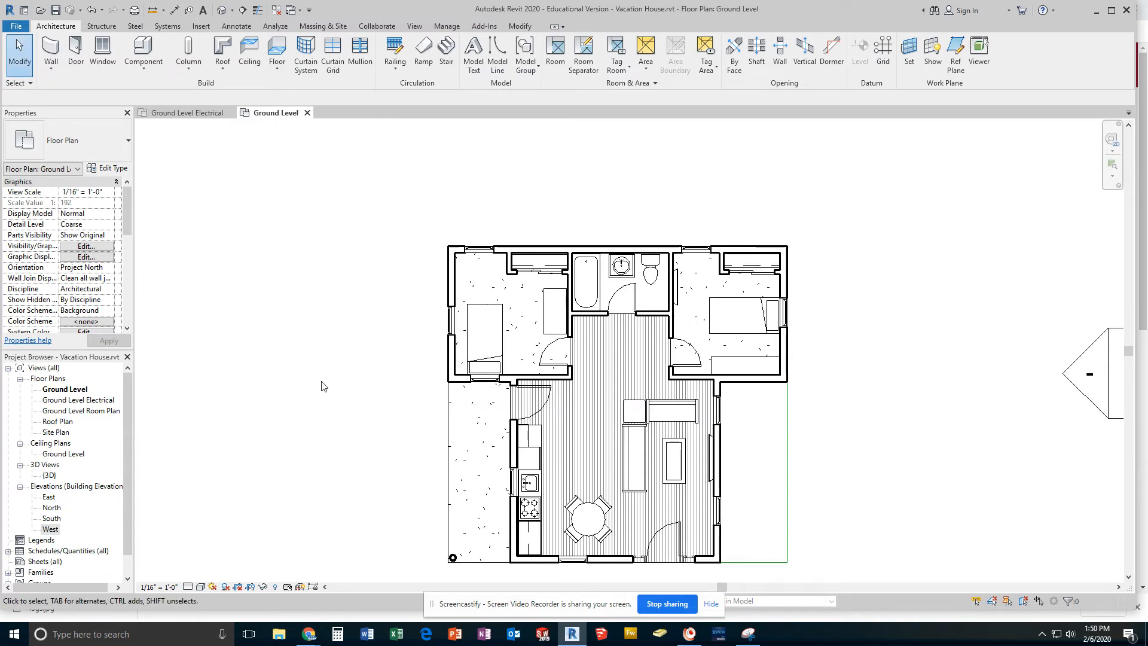
- Move the West elevation's view line into the house through the west bedroom on the Ground Level plan, and open the West elevation
drag(126, 443, 128, 526)
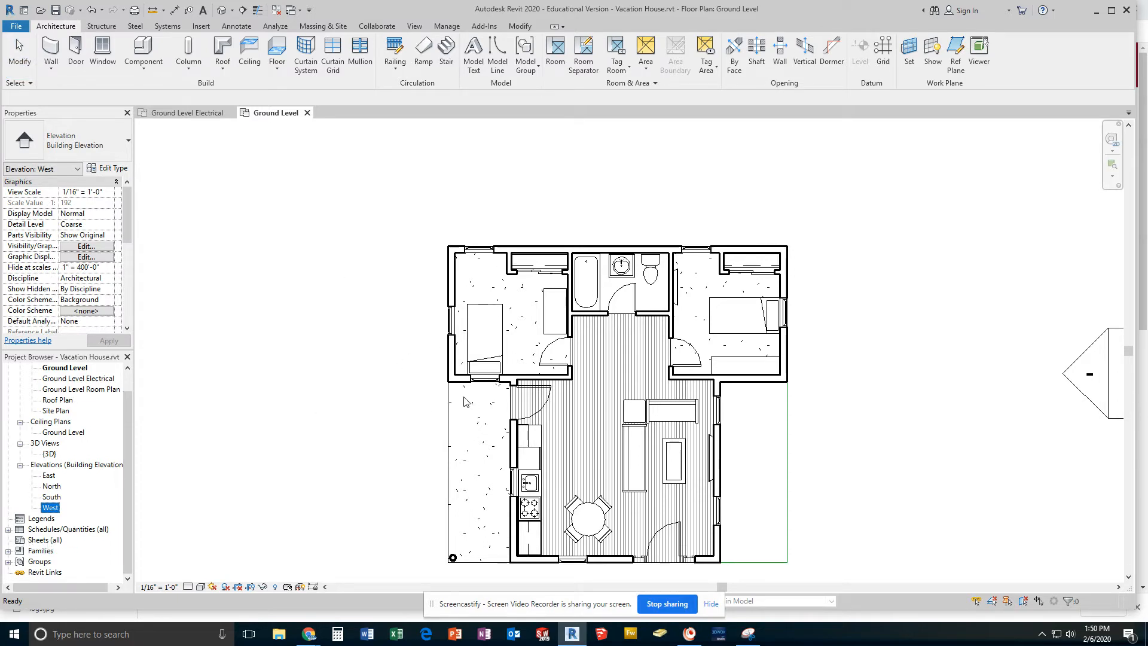
scroll(465, 402, down, 2)
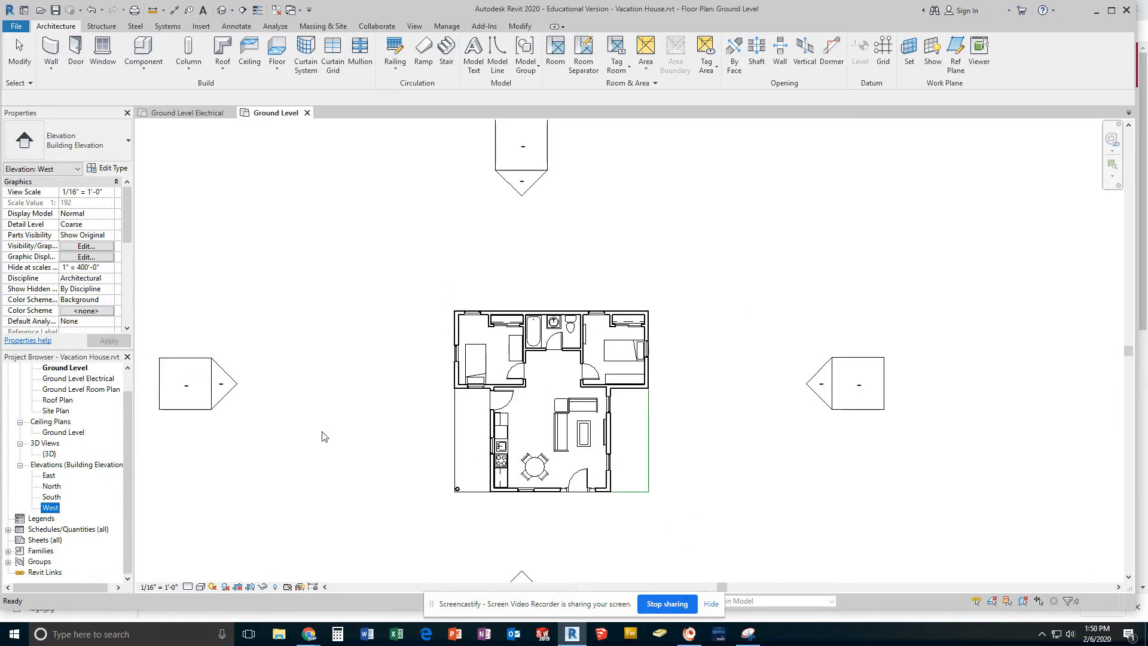
scroll(328, 415, down, 1)
click(397, 336)
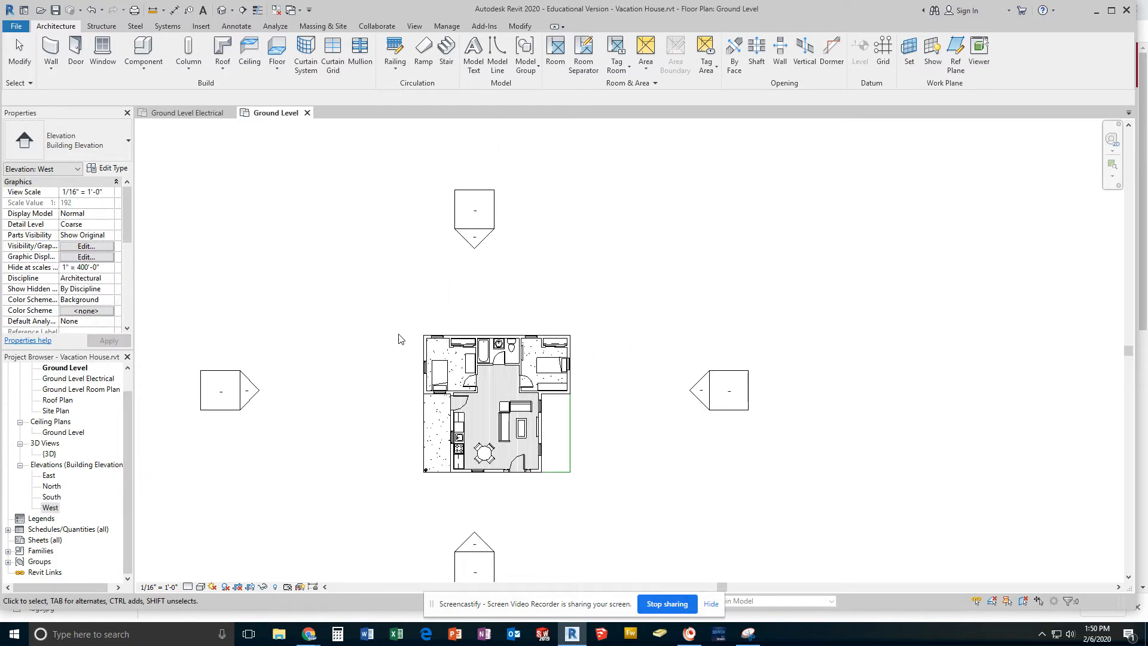
middle_drag(348, 403, 387, 389)
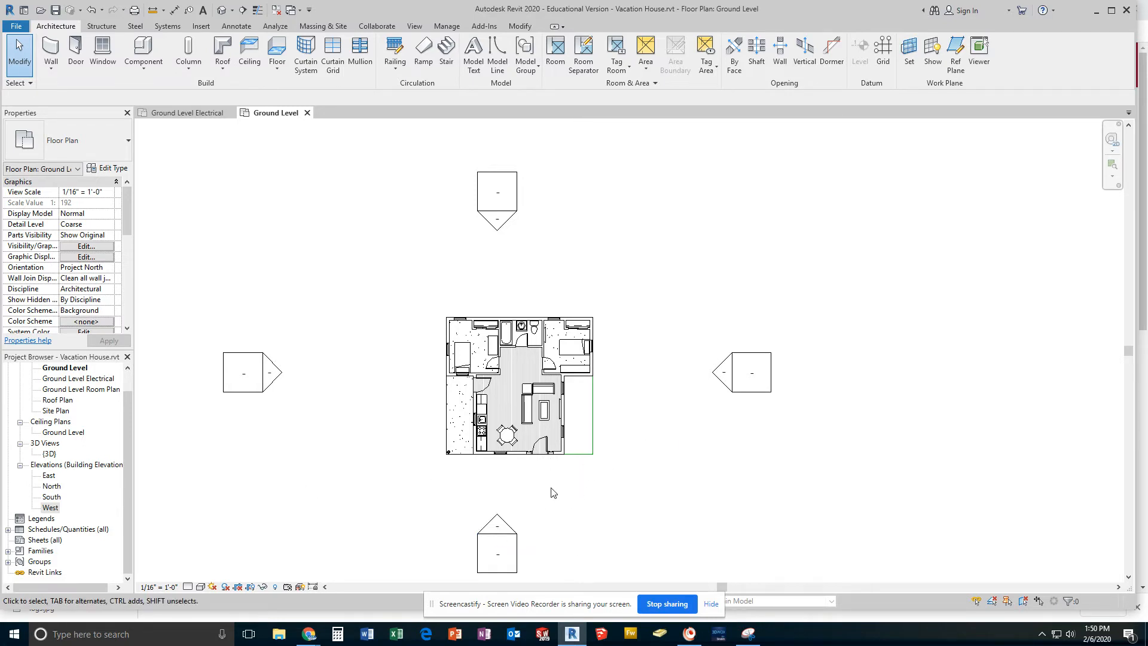
click(272, 376)
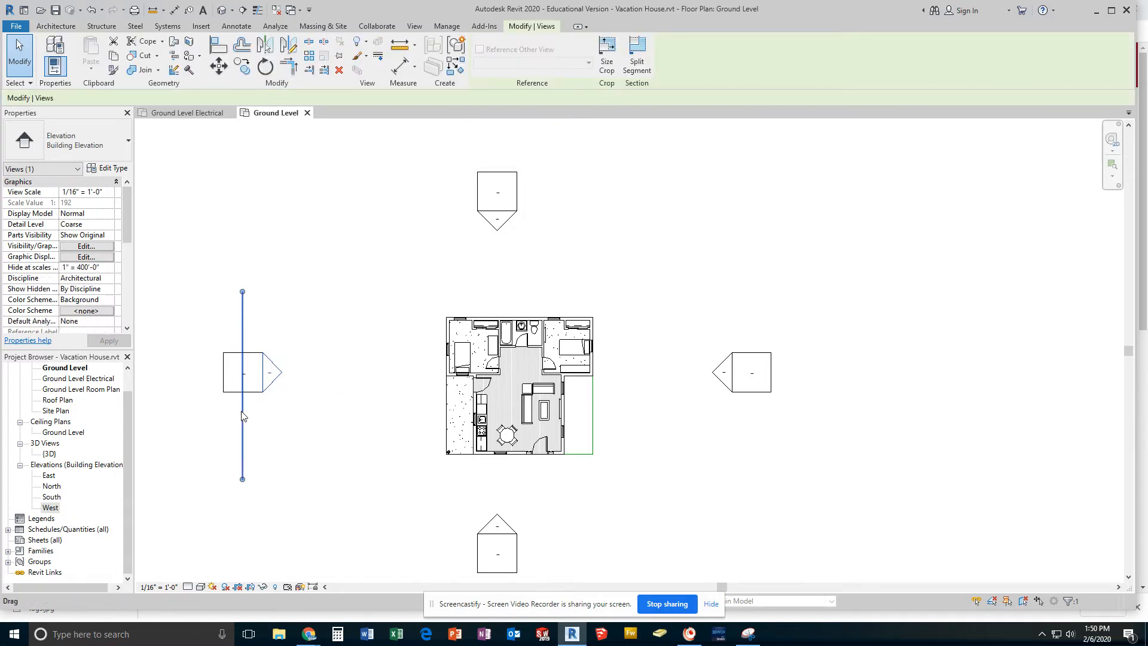
drag(243, 416, 462, 412)
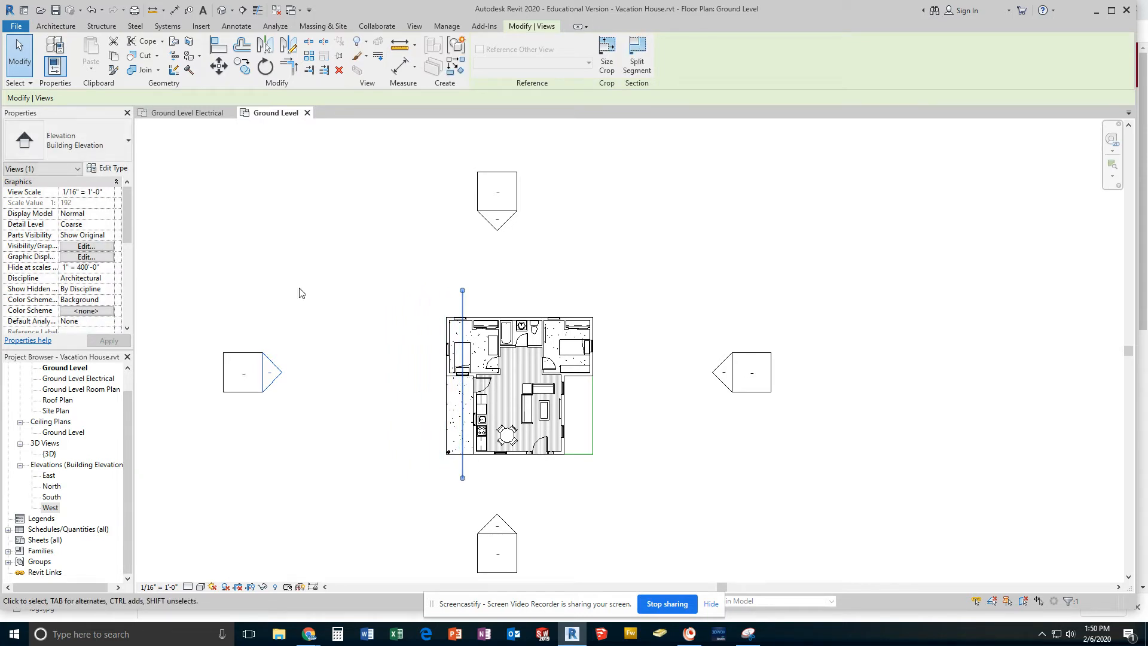
double_click(52, 507)
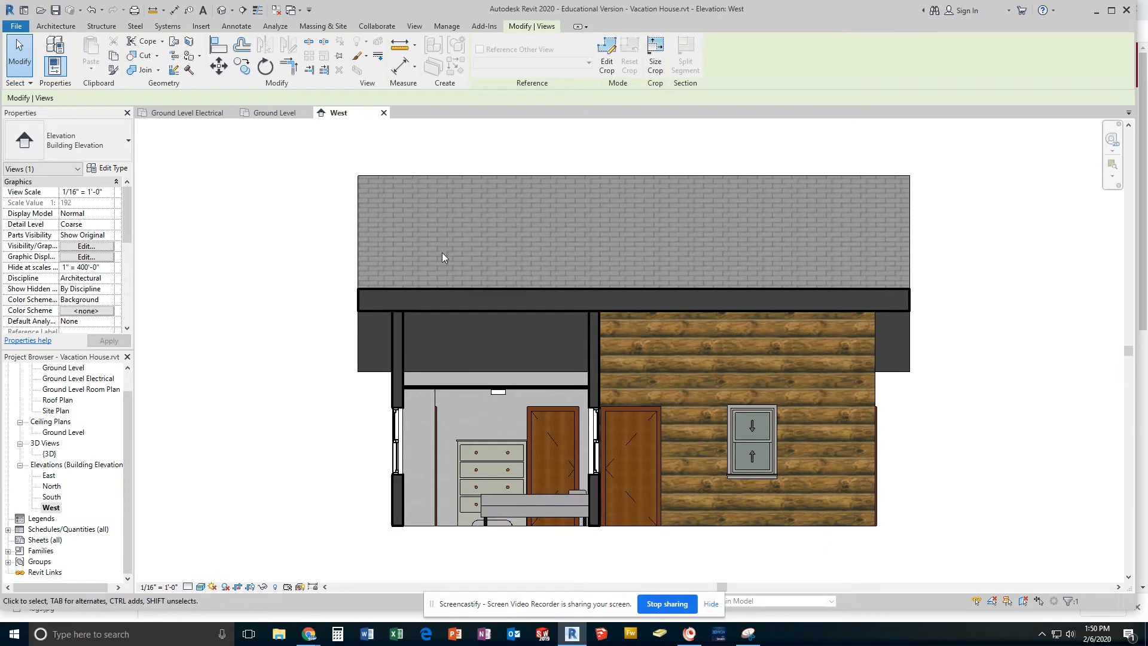
- Return to the Ground Level plan and move the West elevation's view line just outside the house's west wall
click(278, 113)
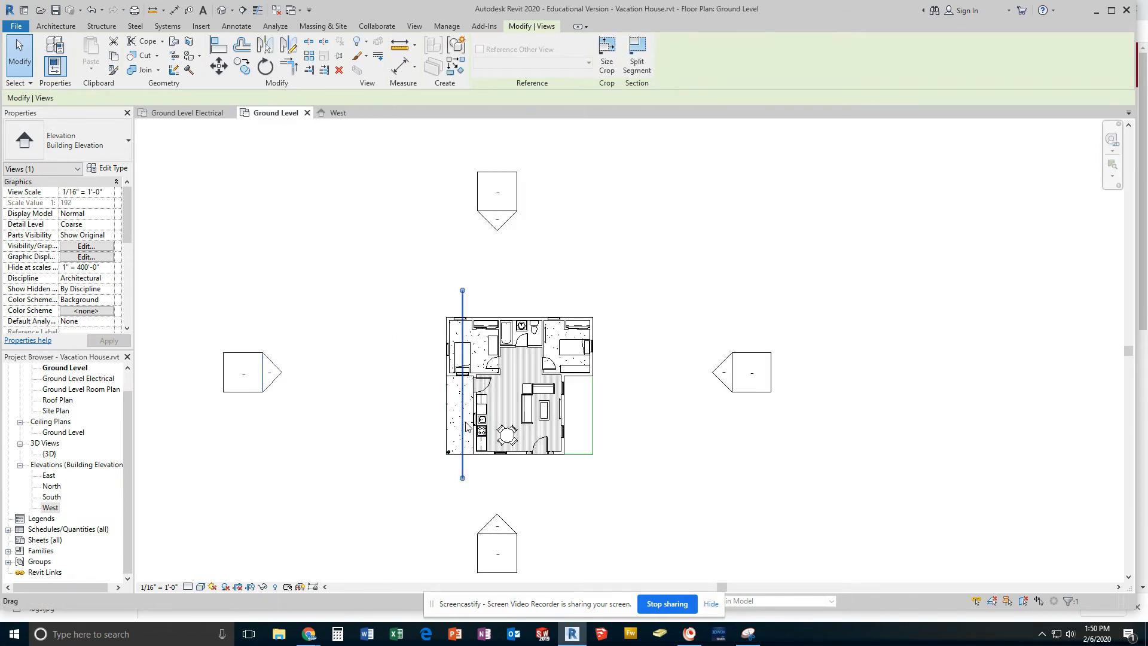
drag(463, 428, 423, 423)
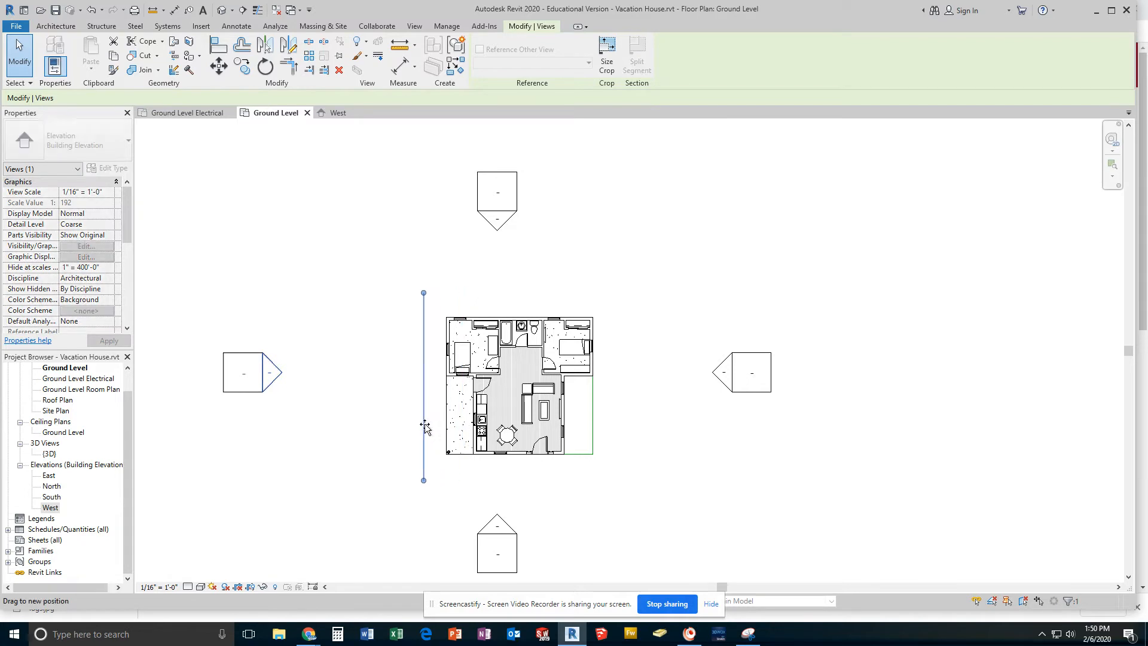
click(372, 442)
- Inspect the view lines of the North, East and South elevation markers on the Ground Level plan
click(497, 219)
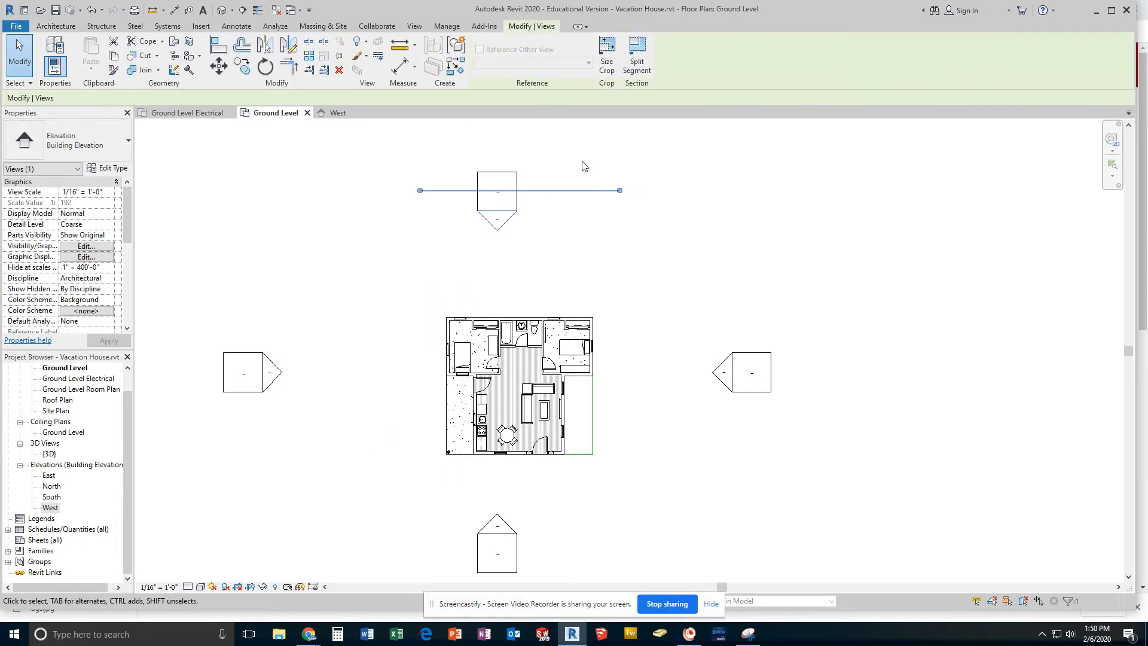
click(724, 380)
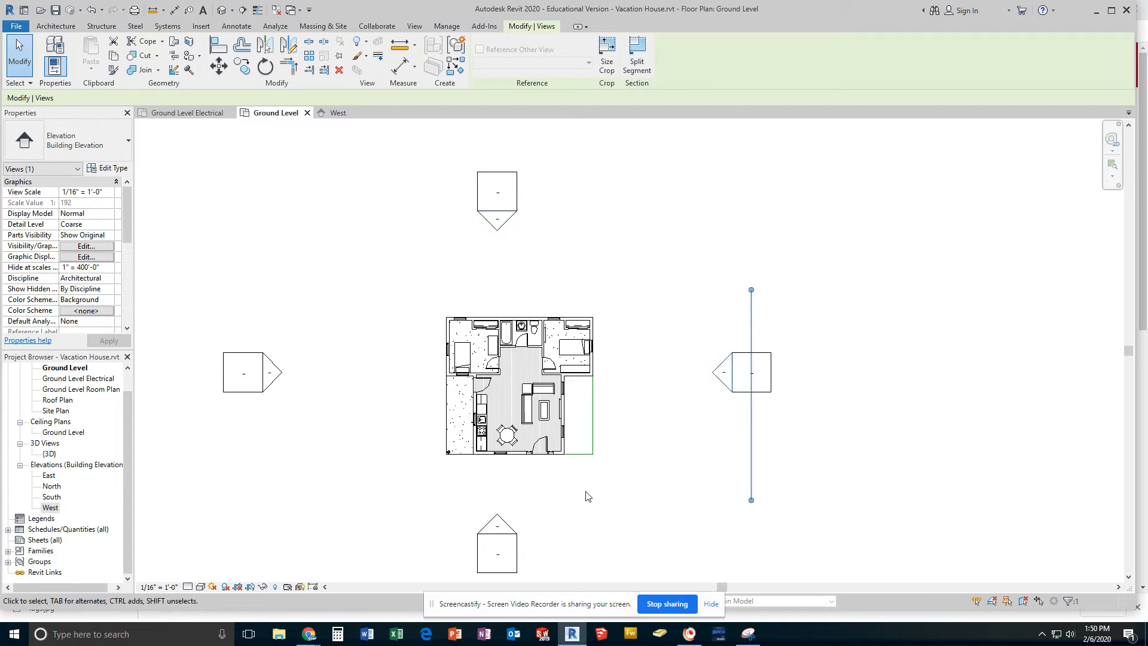
click(501, 529)
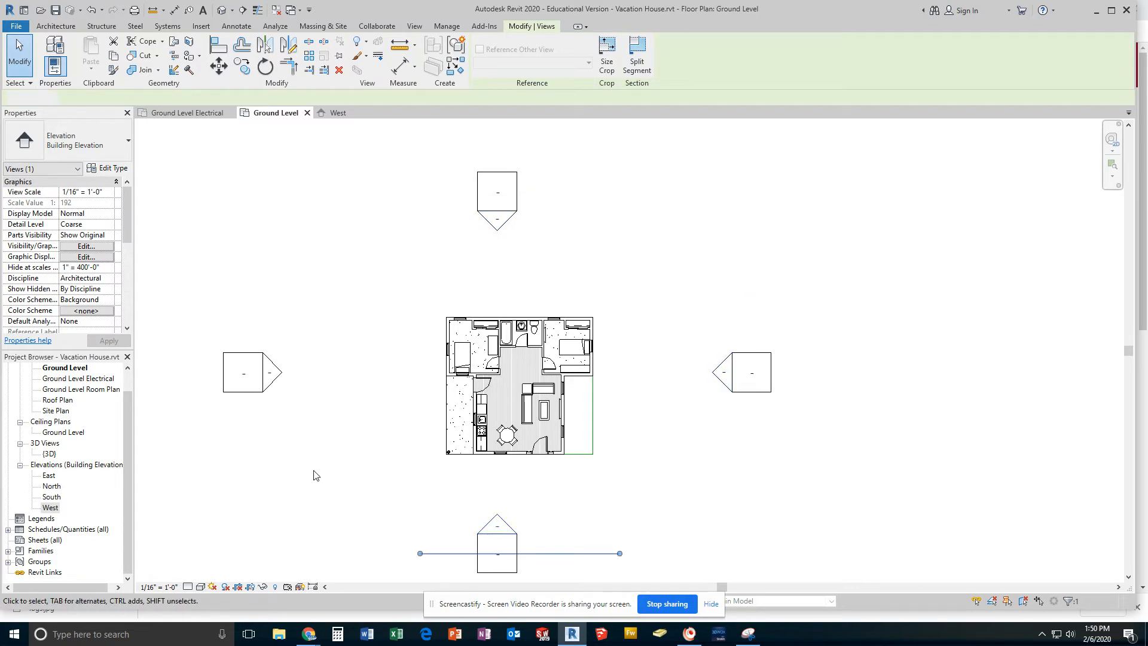
click(326, 478)
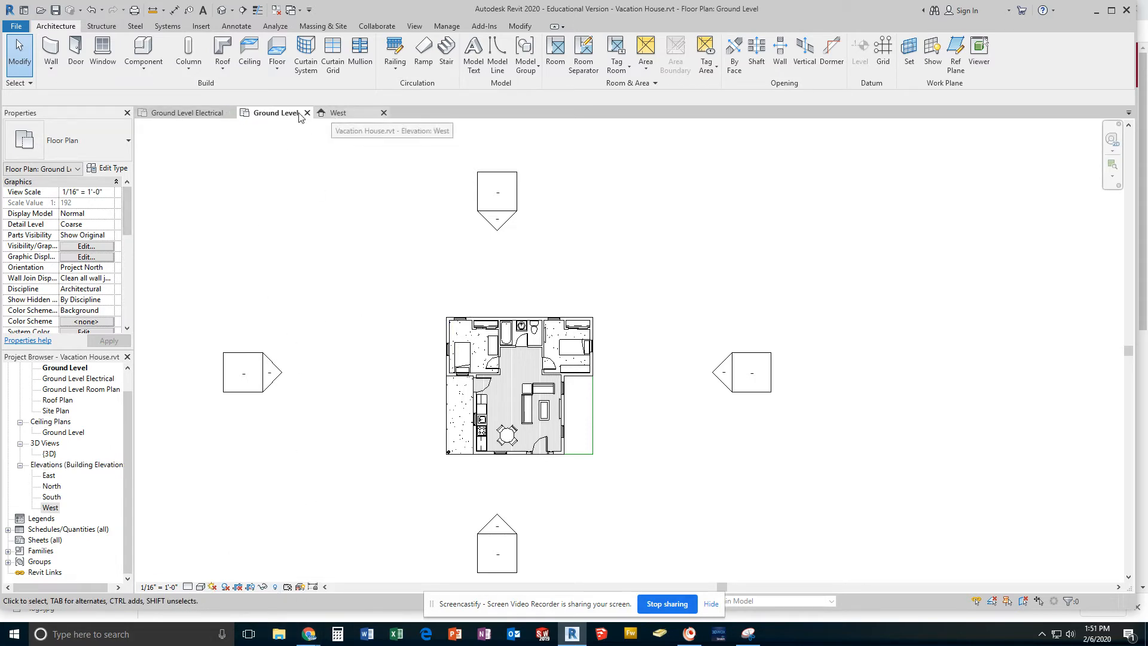
- Create a new sheet with the A-FRM-Landscape title block
click(50, 507)
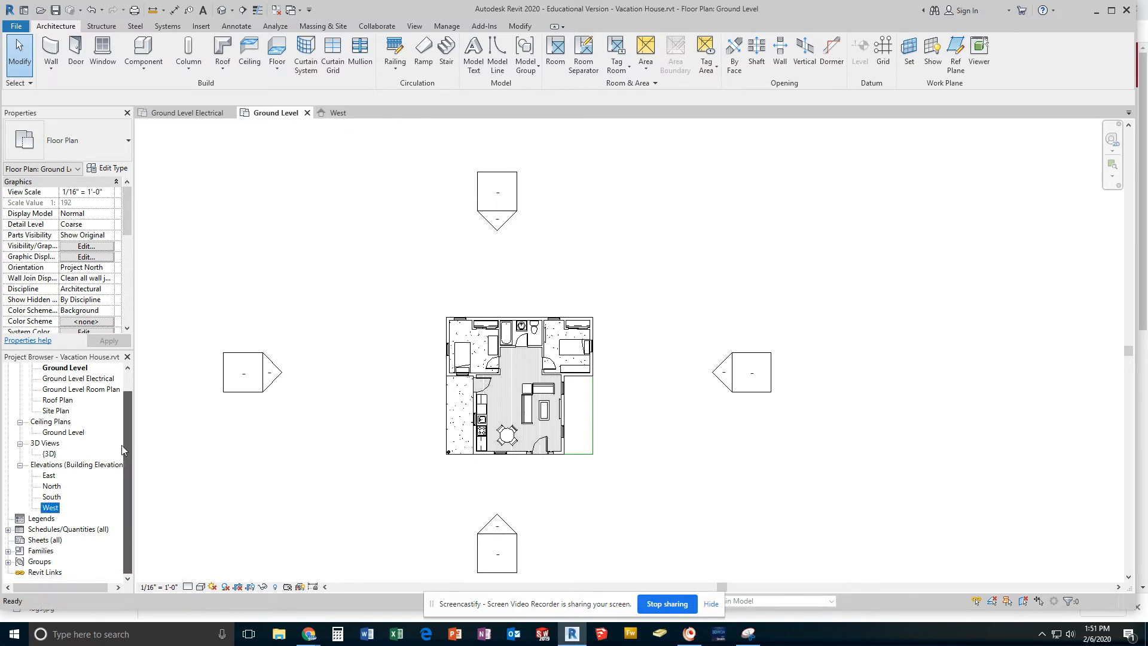
click(24, 540)
right_click(21, 540)
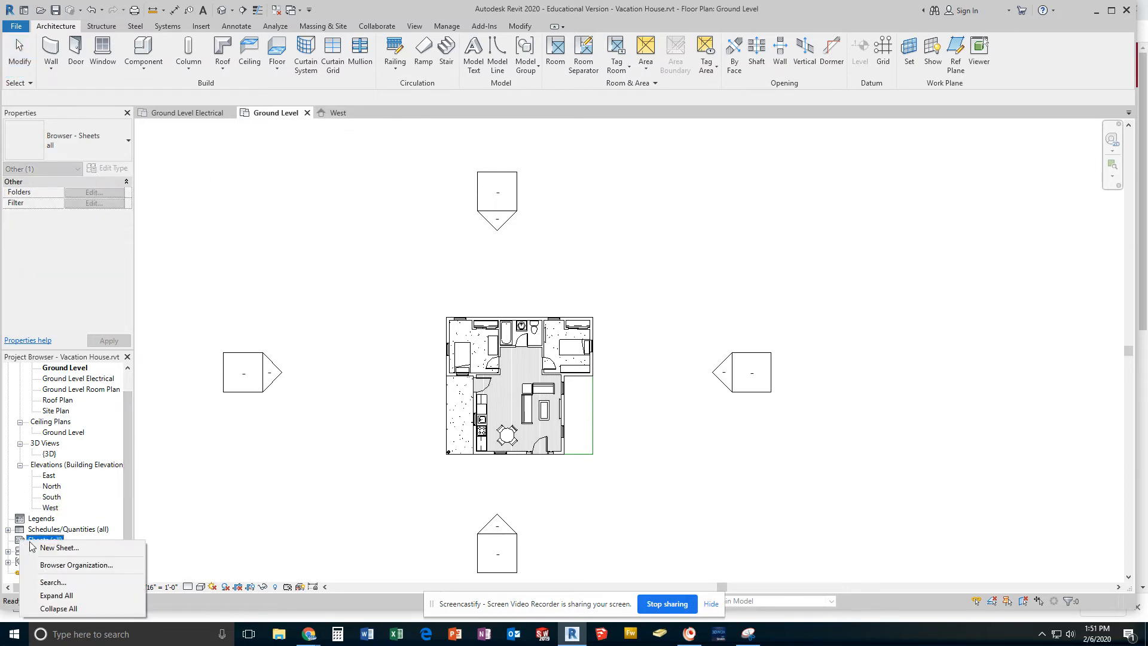
click(59, 547)
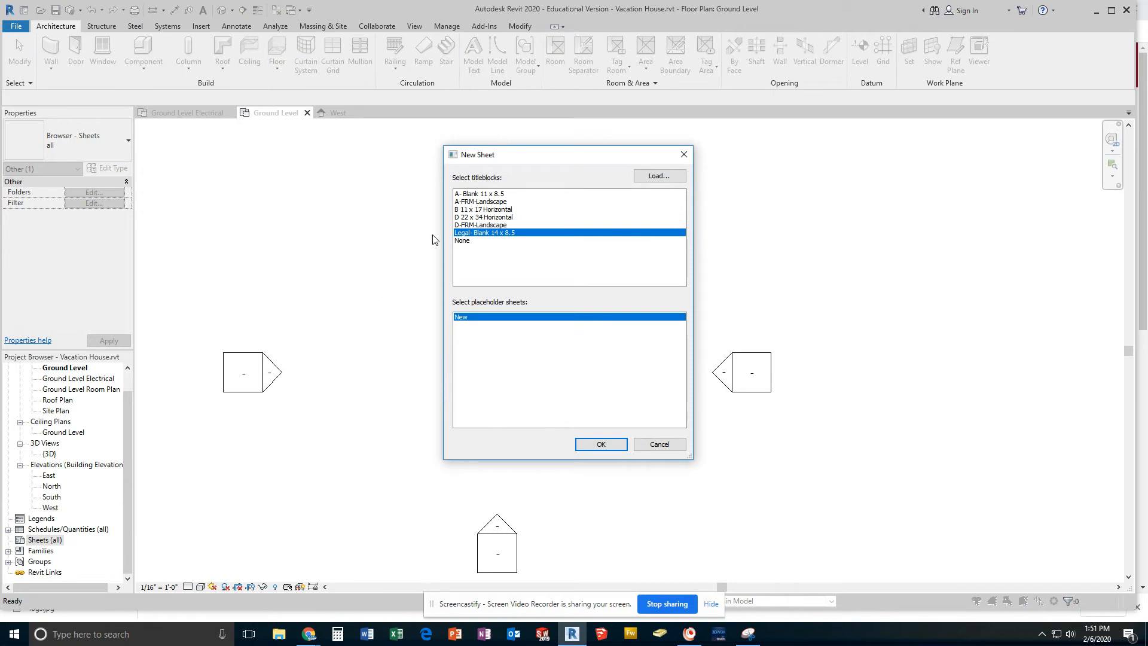
click(498, 202)
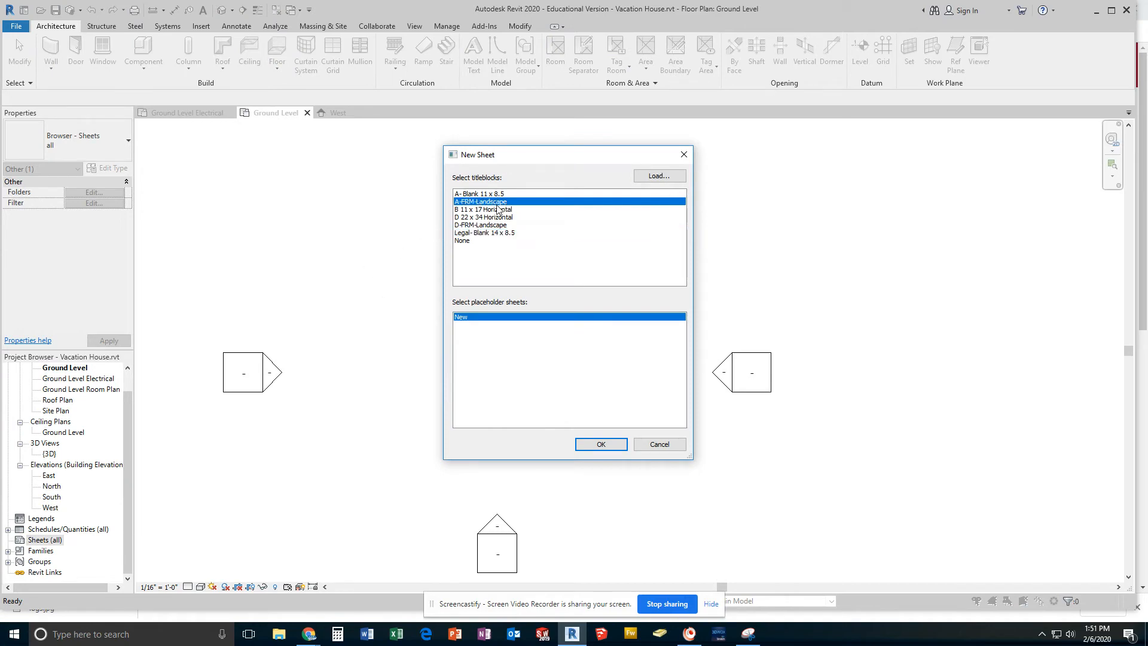
click(603, 444)
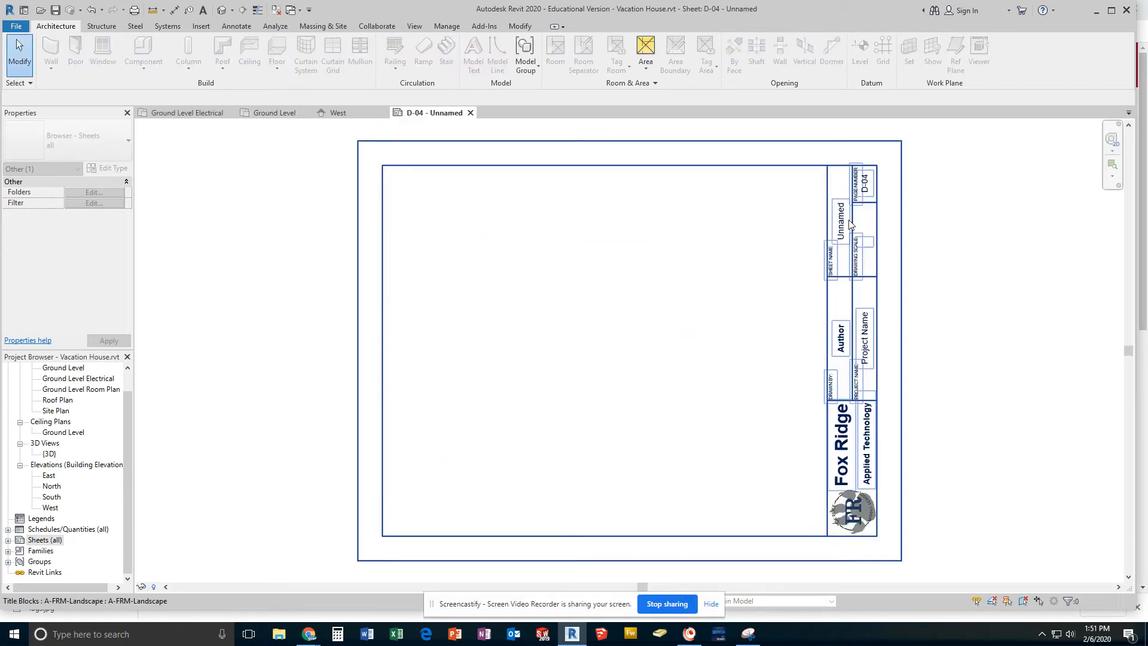
- Name the new sheet ELEVATIONS and set its page number to A-04 in the title block
click(841, 221)
click(842, 222)
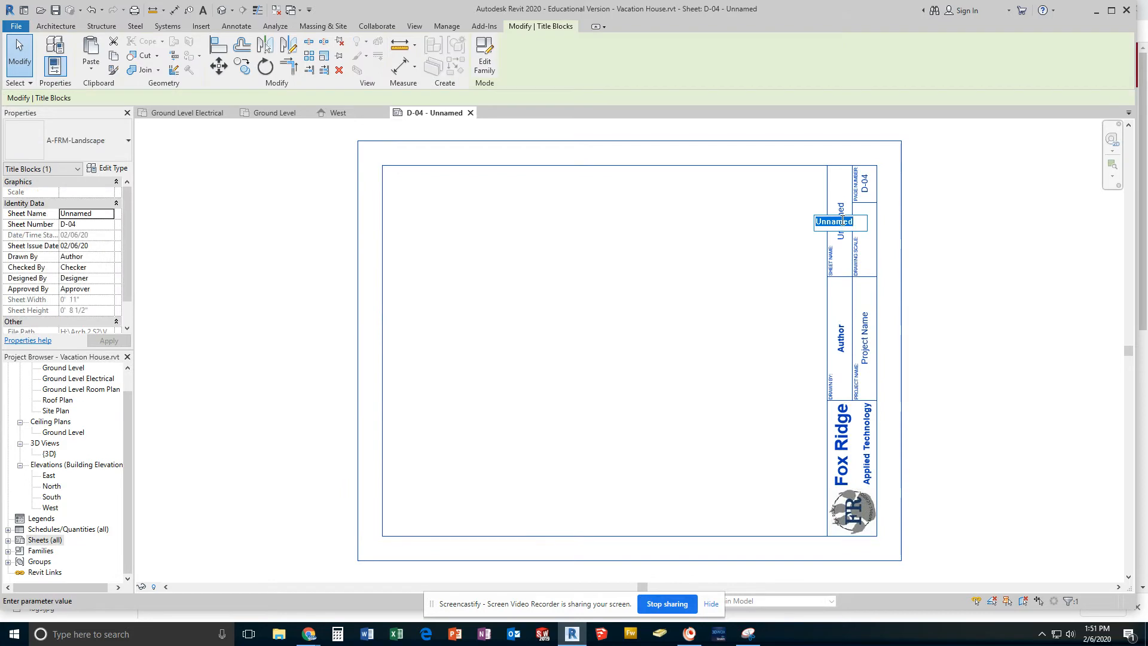
text(ELEVATIONS)
click(865, 191)
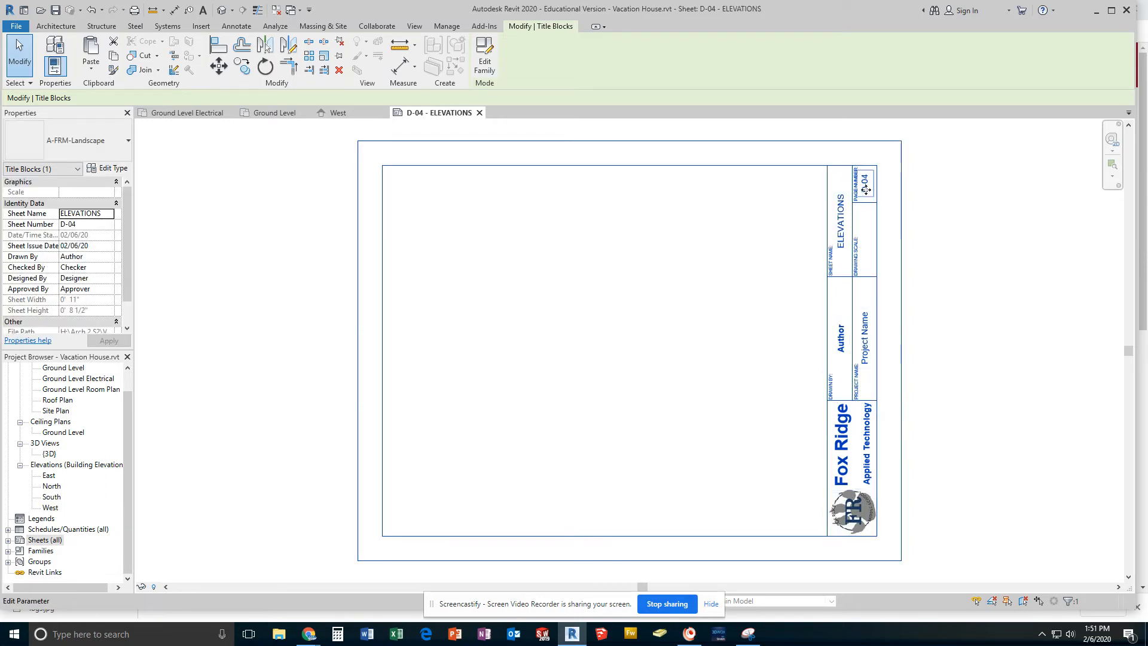
click(866, 188)
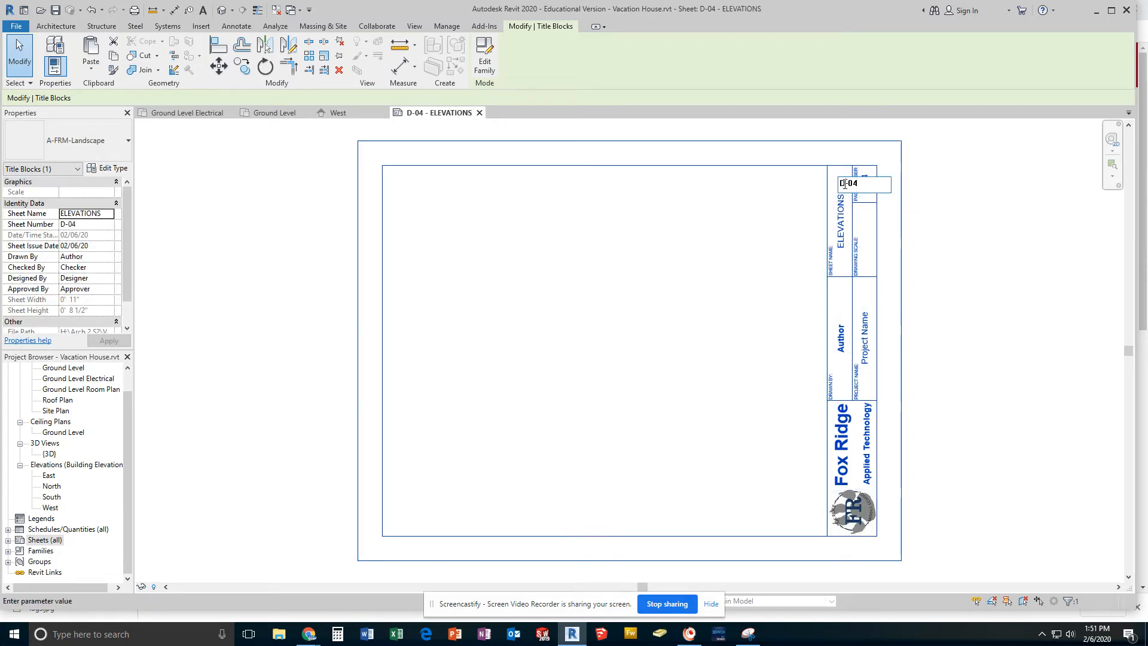
text(A)
click(972, 233)
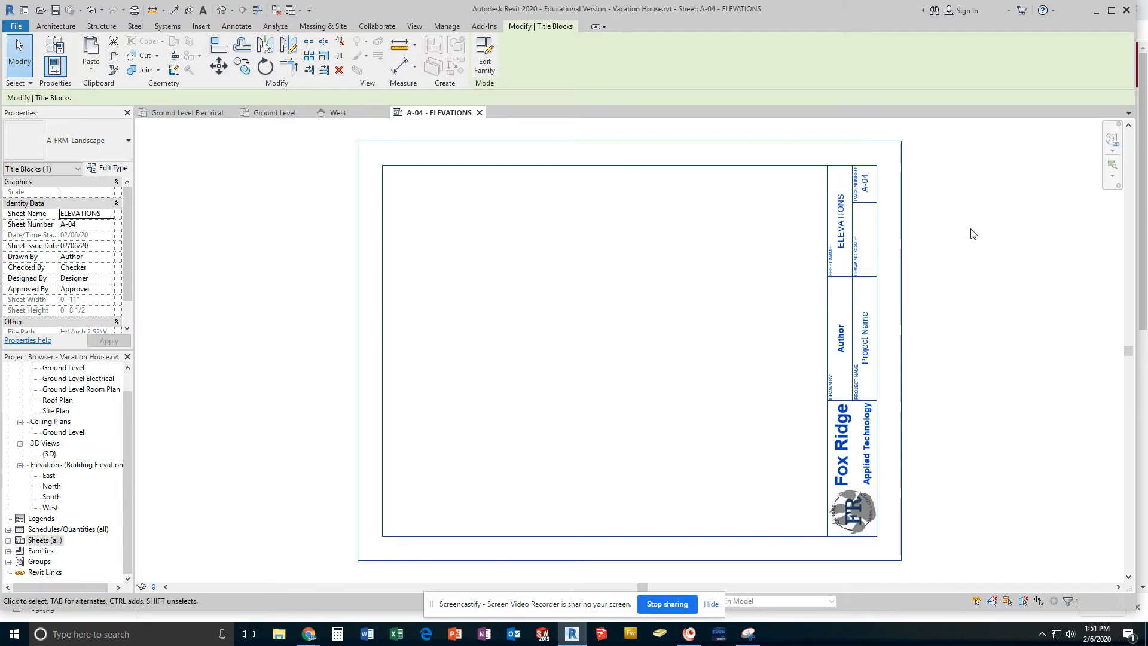
- Set the title block's project name to VACATION HOUSE
click(868, 339)
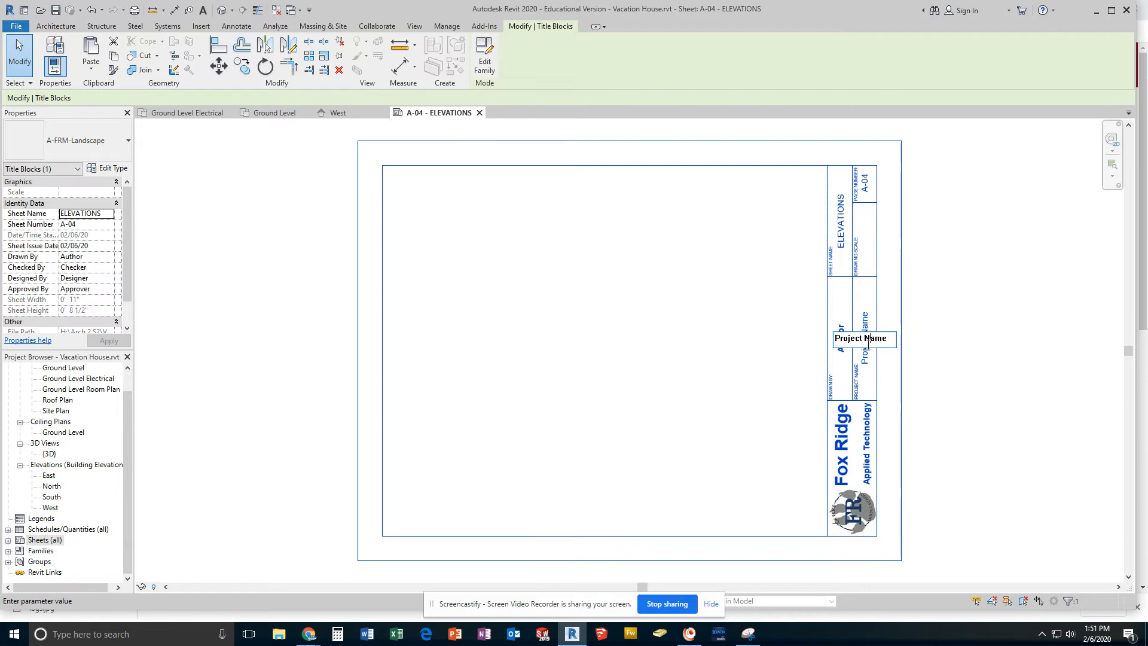
drag(890, 342, 749, 331)
text(V)
text(ACATION HOUSE)
click(660, 336)
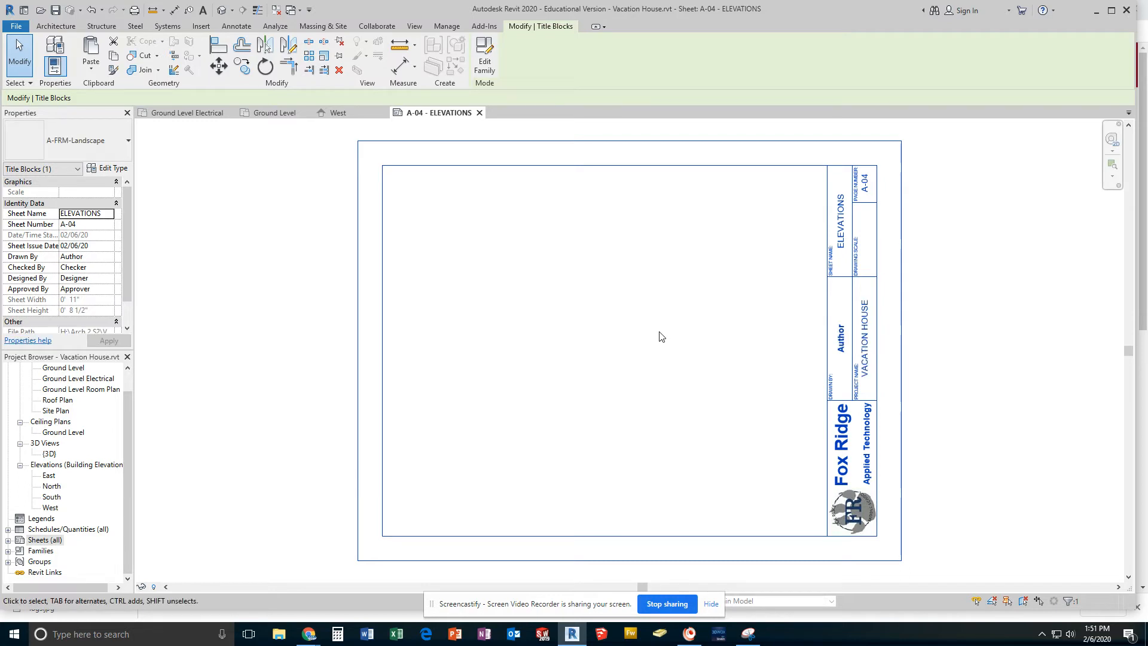
- Set the title block's drawn-by entry to the placeholder FIRST LAST 1
click(843, 351)
text(FIRST LAST)
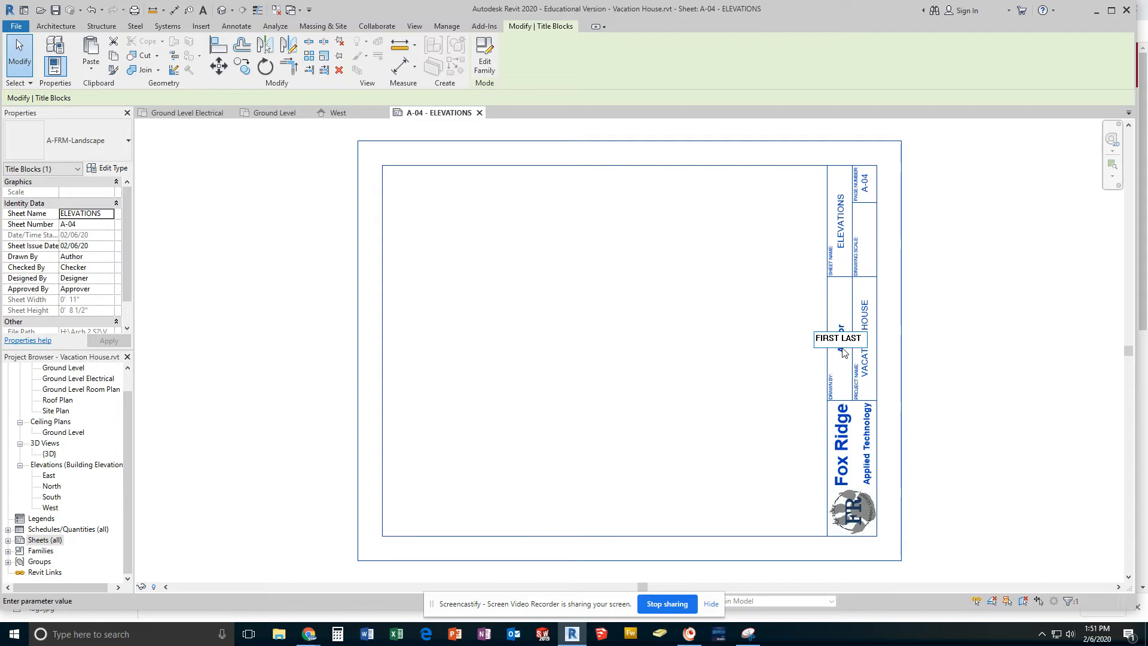
text(1)
click(954, 329)
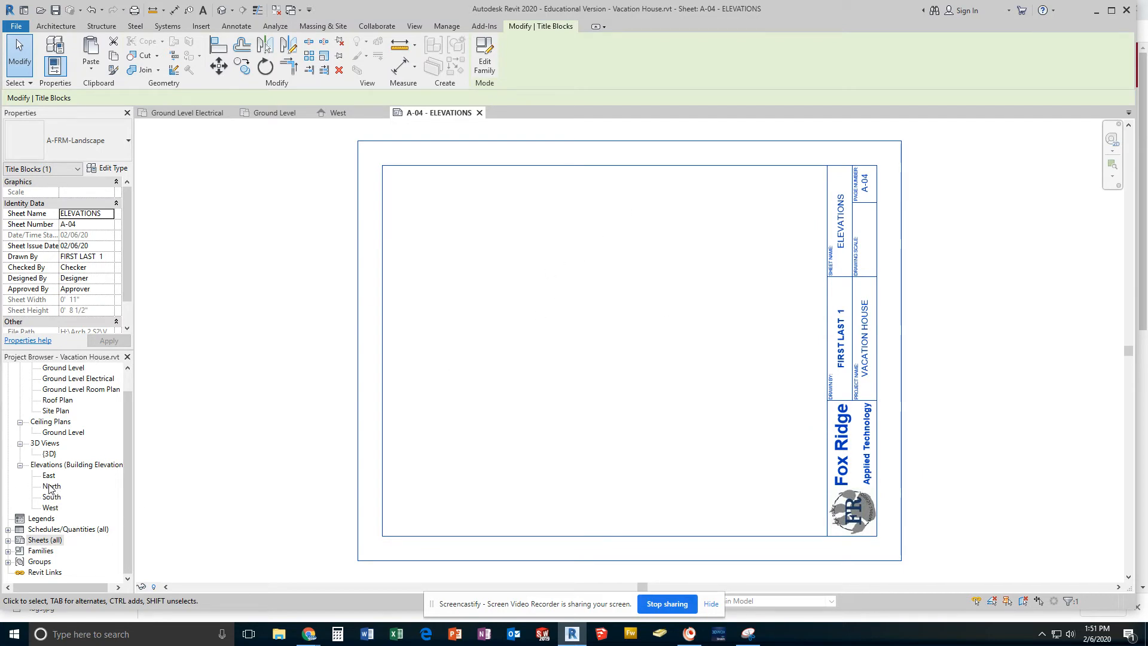
- Place the North elevation in the upper middle of sheet A-04 and set its viewport type to No Title
drag(51, 487, 599, 331)
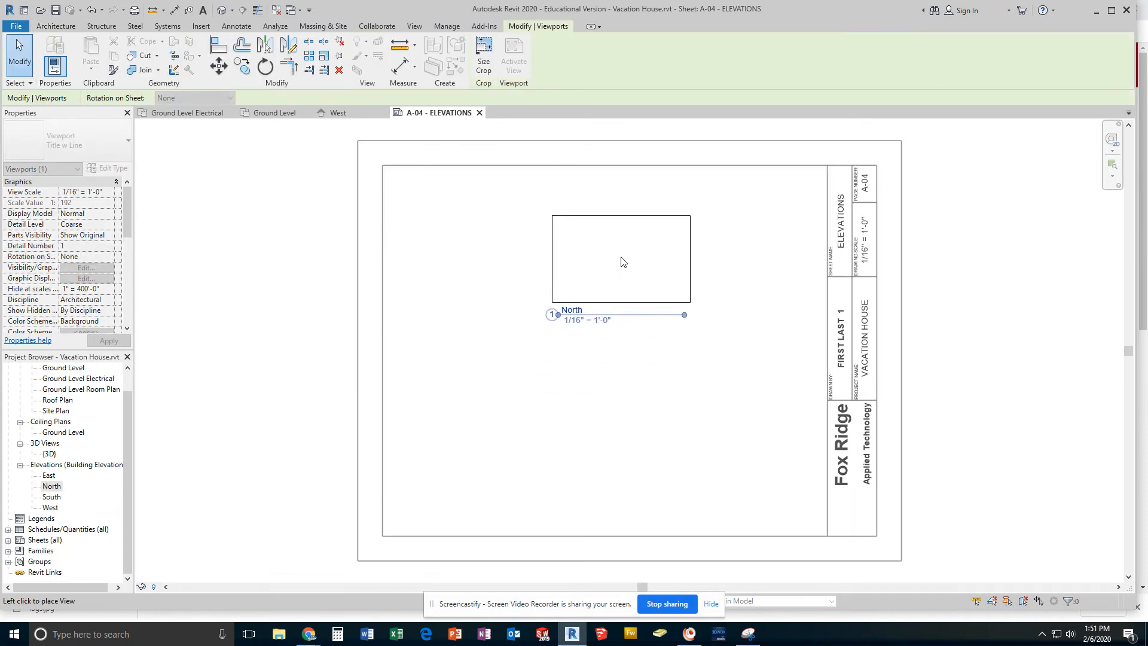
click(613, 244)
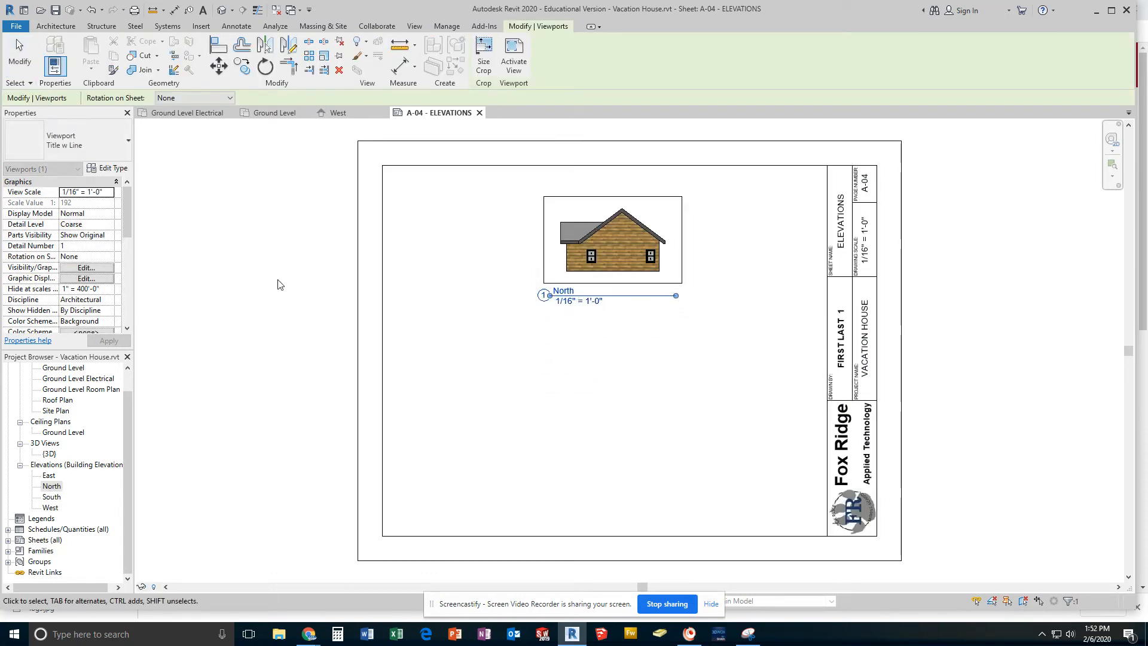
click(89, 141)
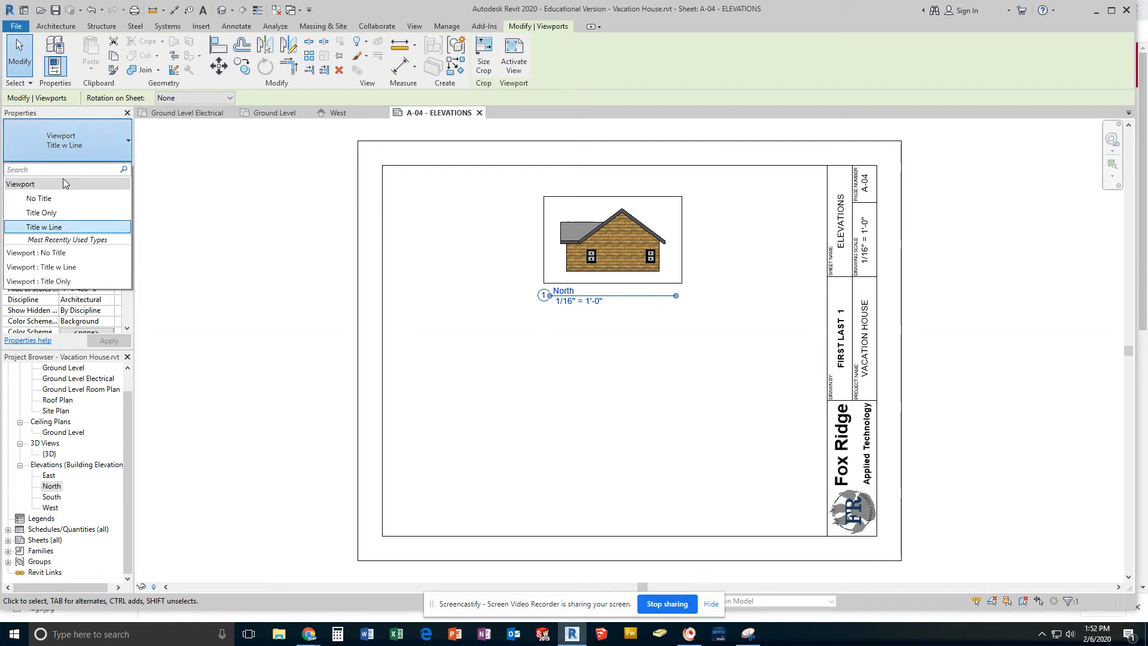
click(52, 198)
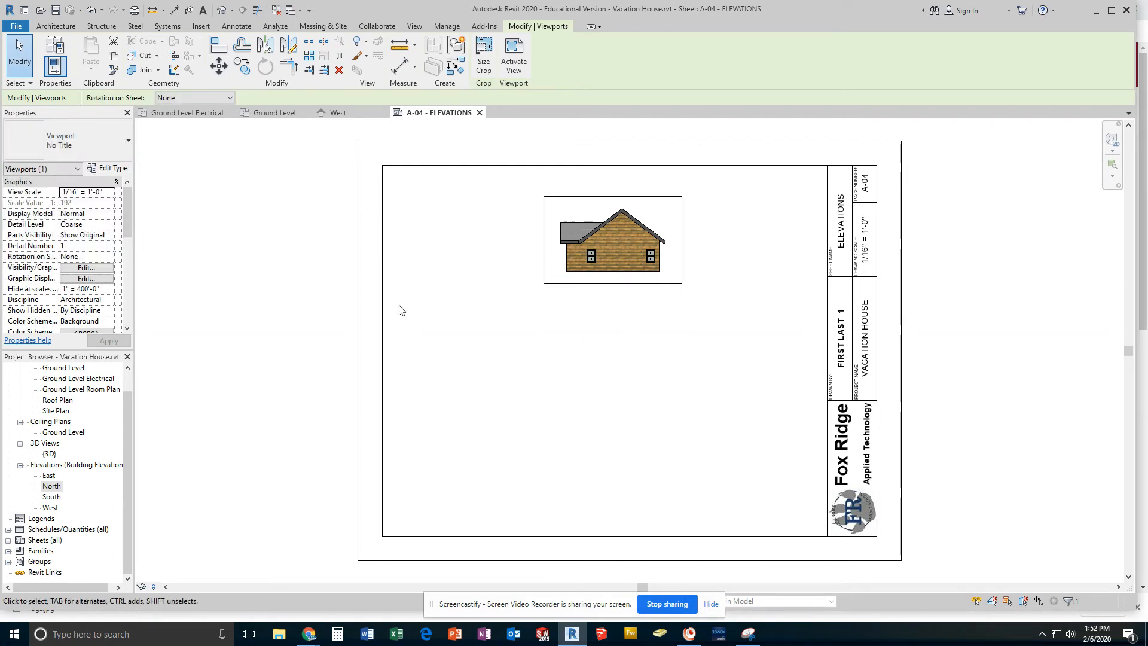
- Try a view scale of 1/8" = 1'-0" for the North elevation viewport and move it down toward the sheet's upper middle
click(109, 192)
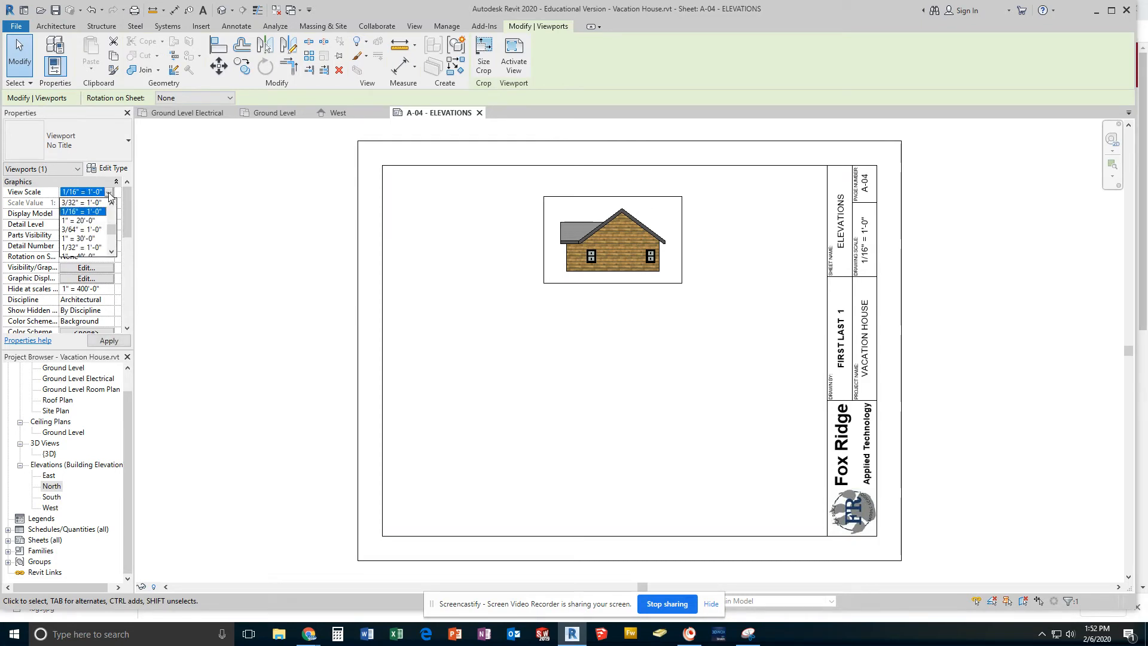
click(112, 203)
click(111, 203)
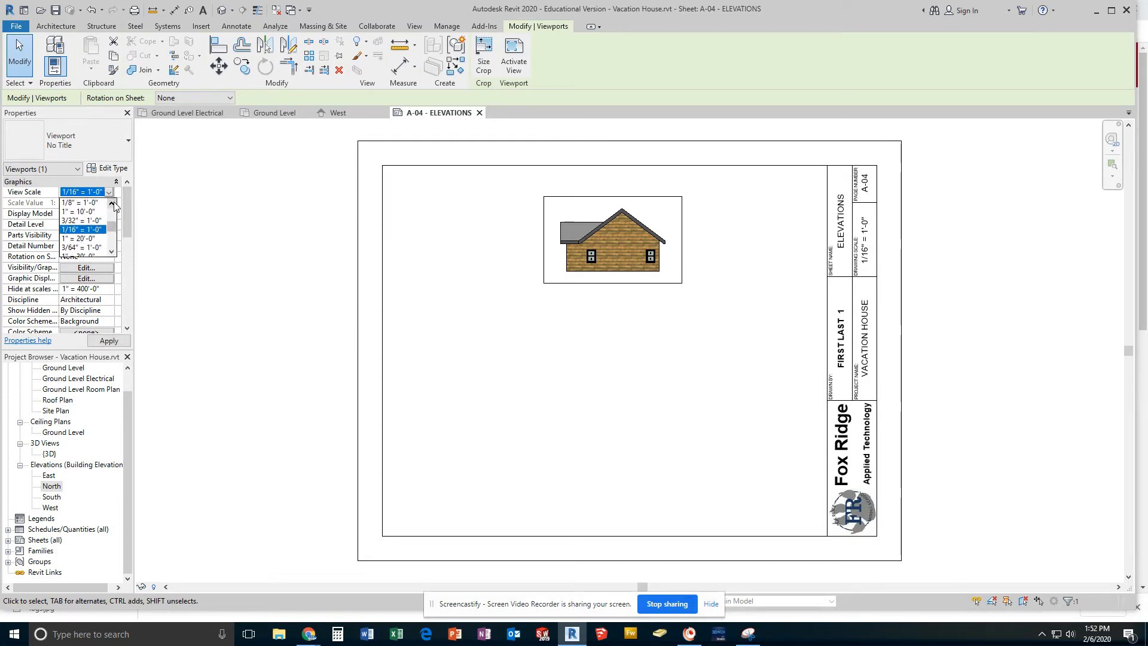
click(96, 204)
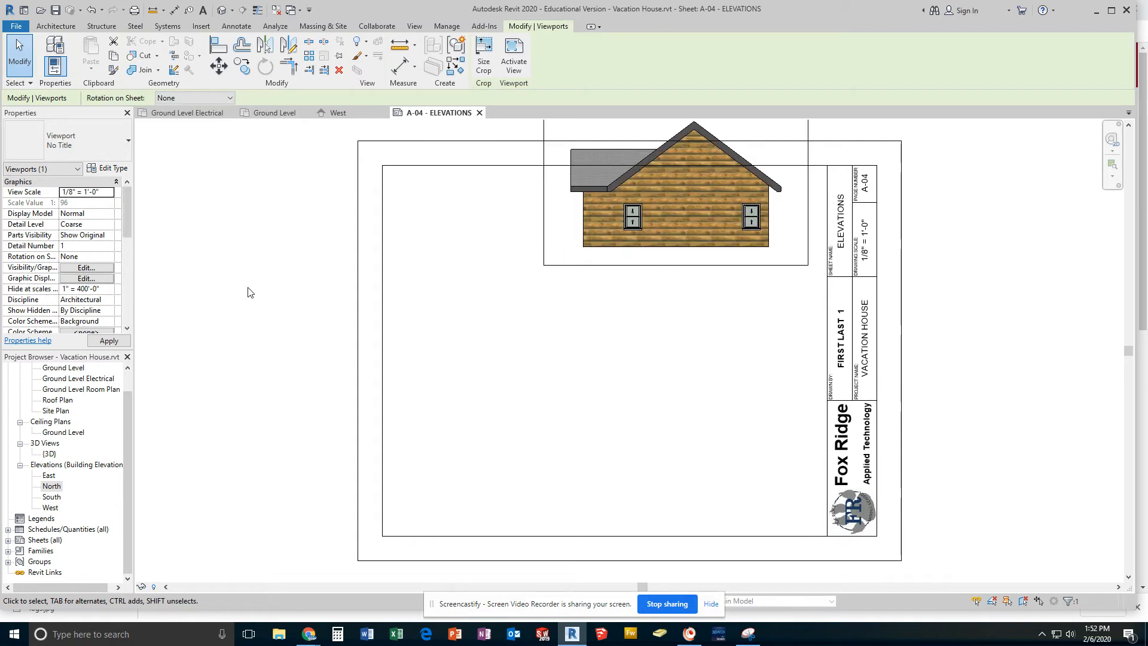
drag(688, 226, 627, 269)
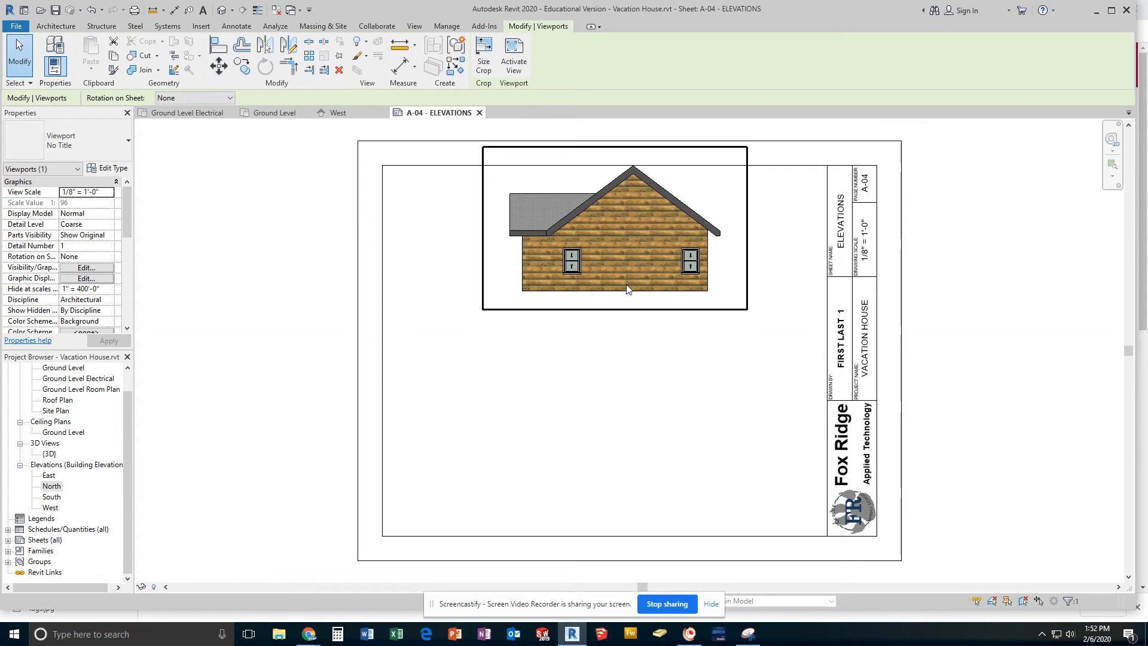
key(Down)
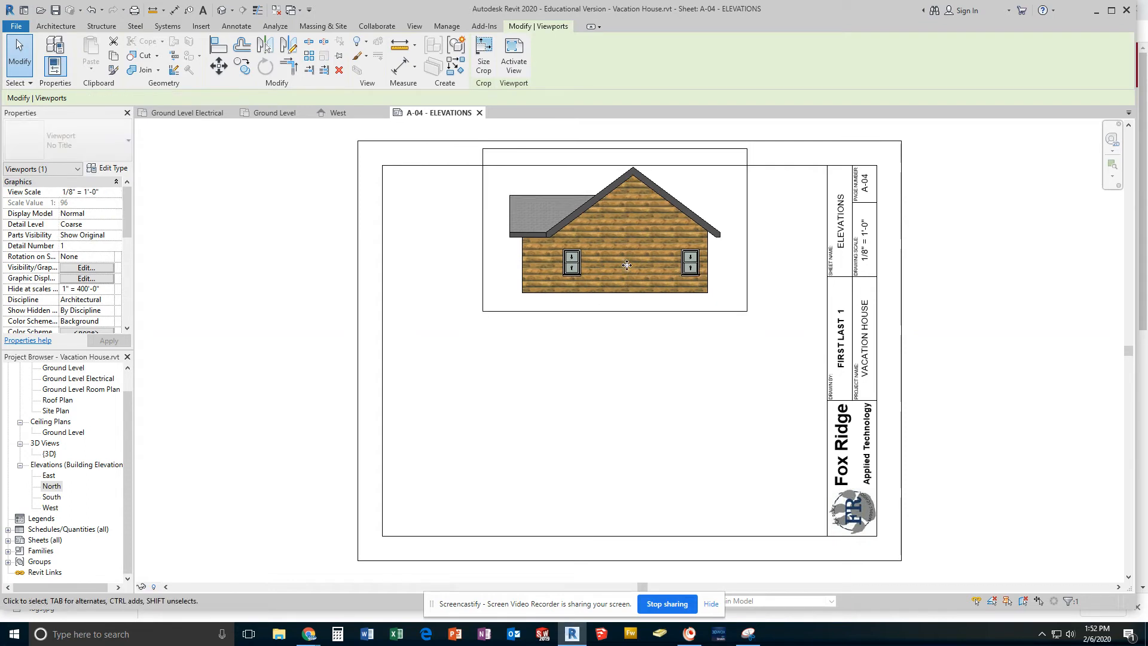
key(Left)
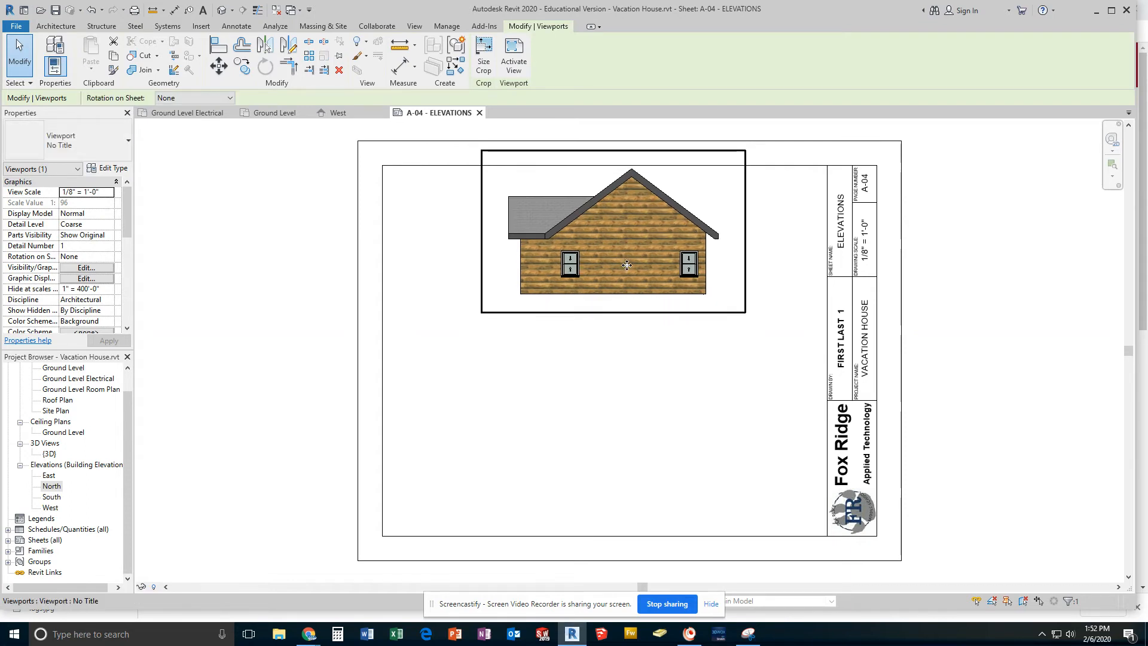
click(669, 394)
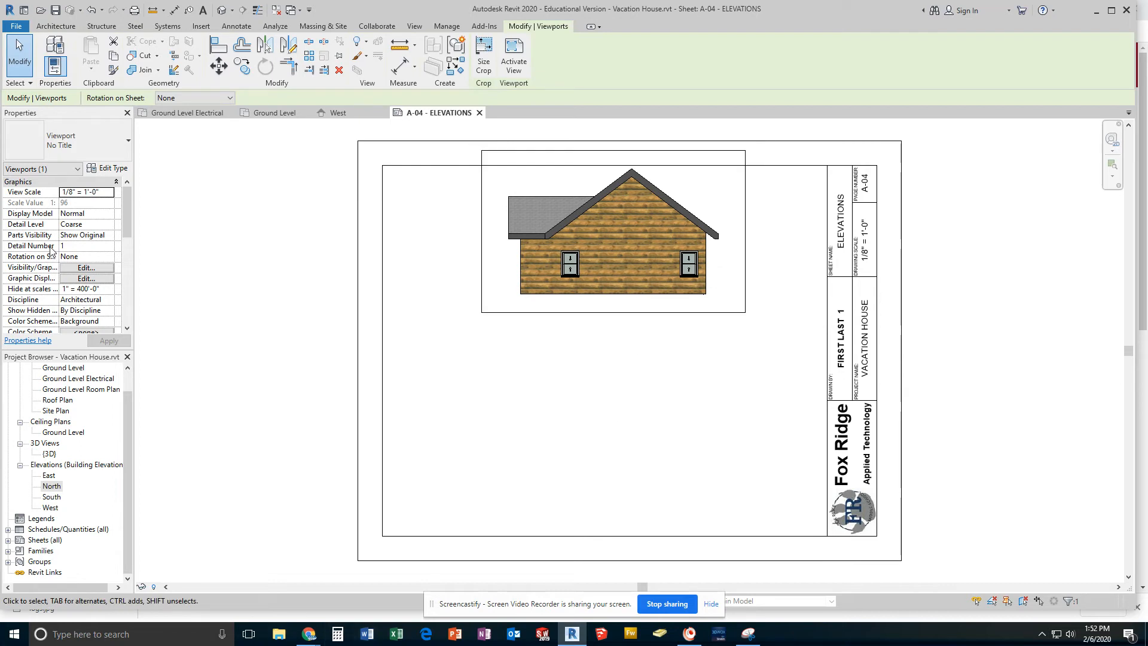
- Set the North elevation viewport's scale to 1/16" = 1'-0" and move it to the upper middle of the sheet
click(108, 196)
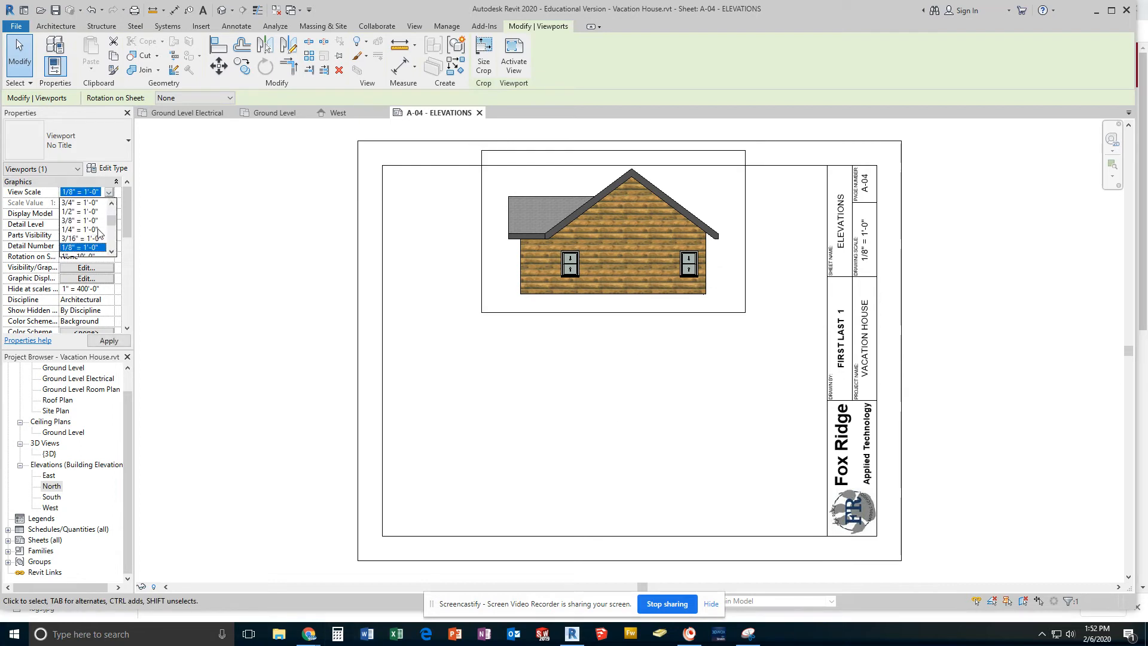
scroll(98, 233, down, 1)
click(81, 247)
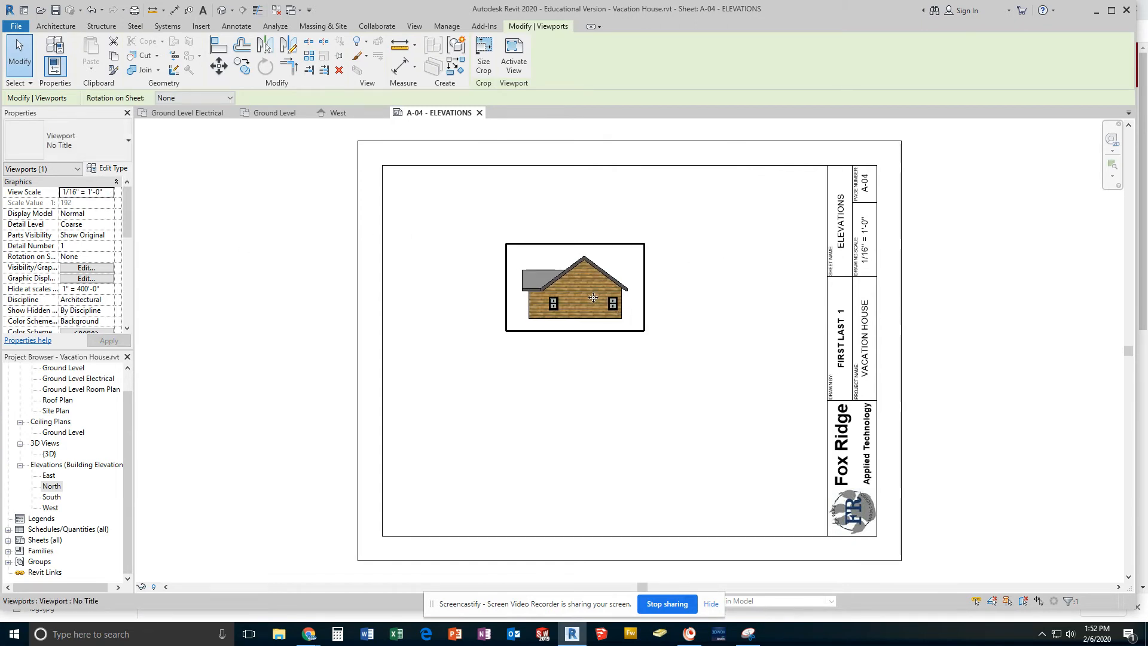
drag(598, 299, 623, 234)
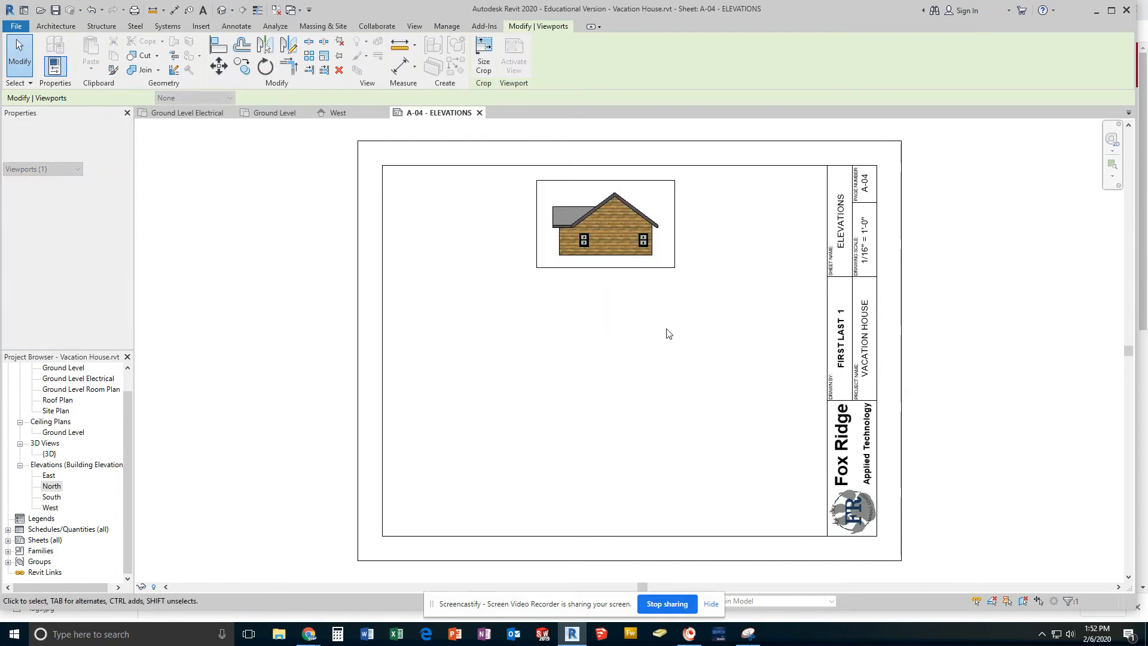
click(666, 333)
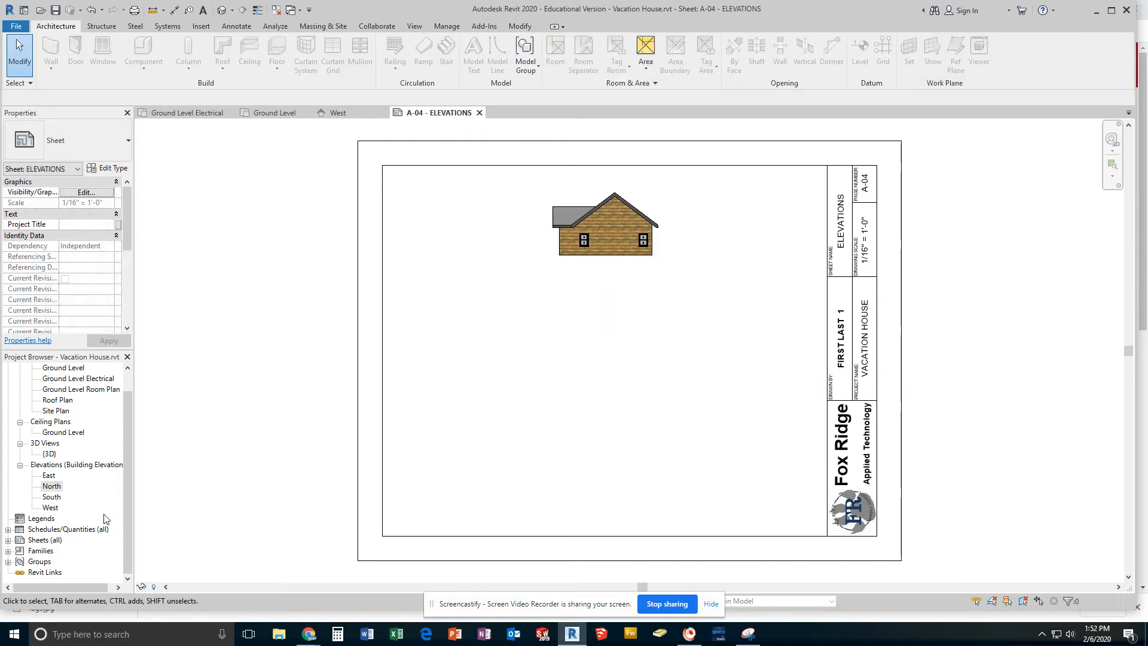
- Place the East elevation at mid-height on the sheet's right side, beside the title block, and set its viewport type to No Title
click(49, 475)
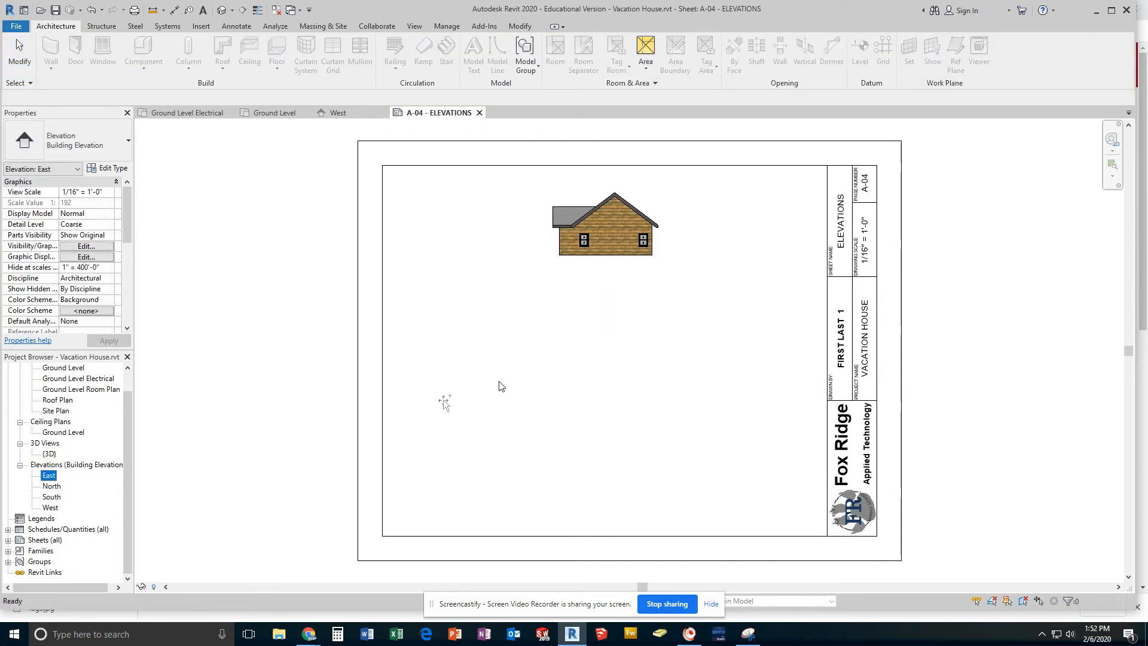
drag(625, 358, 615, 354)
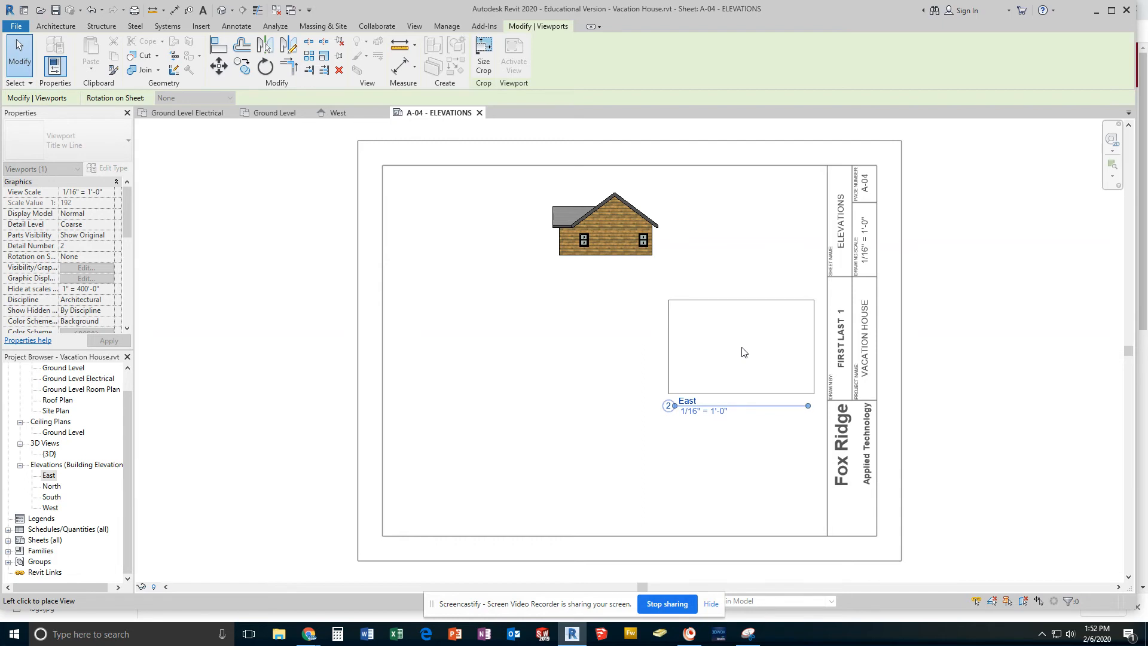
click(742, 351)
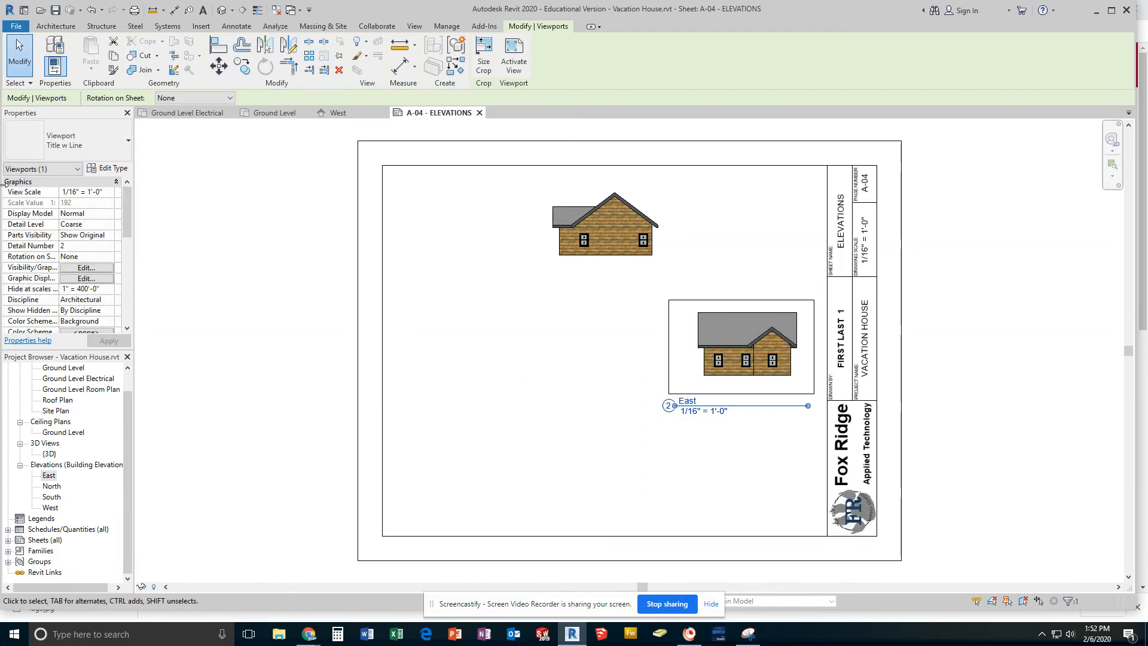
click(44, 152)
click(49, 194)
click(188, 350)
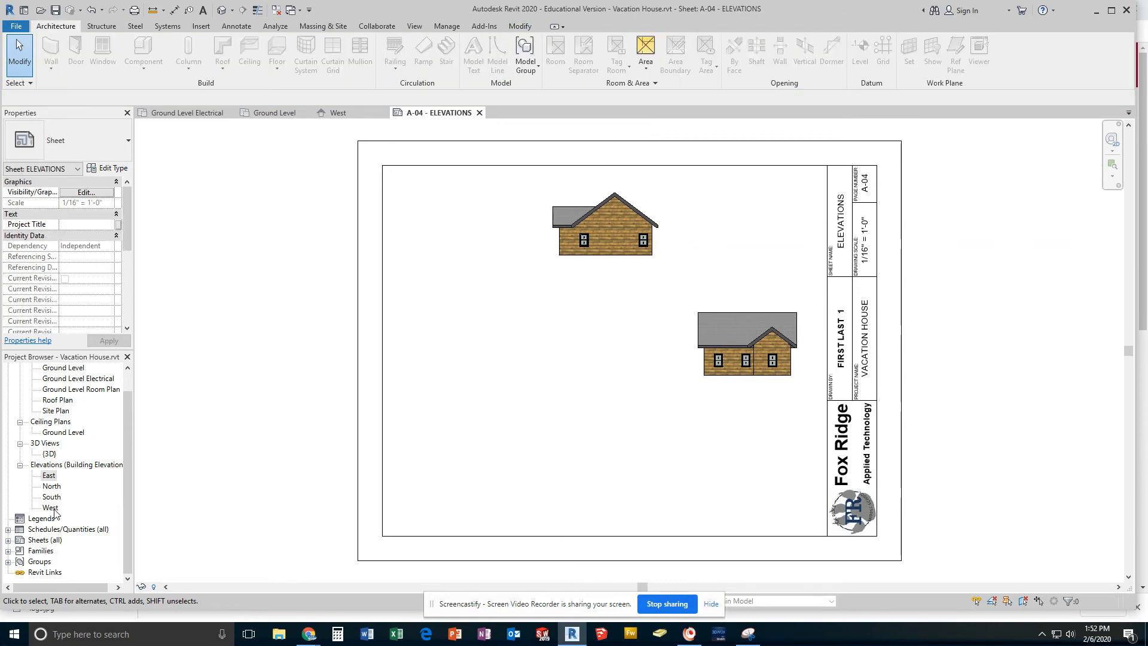
- Place the South elevation in the sheet's lower middle, aligned below the North elevation, and set its viewport type to No Title
drag(51, 497, 601, 460)
click(616, 474)
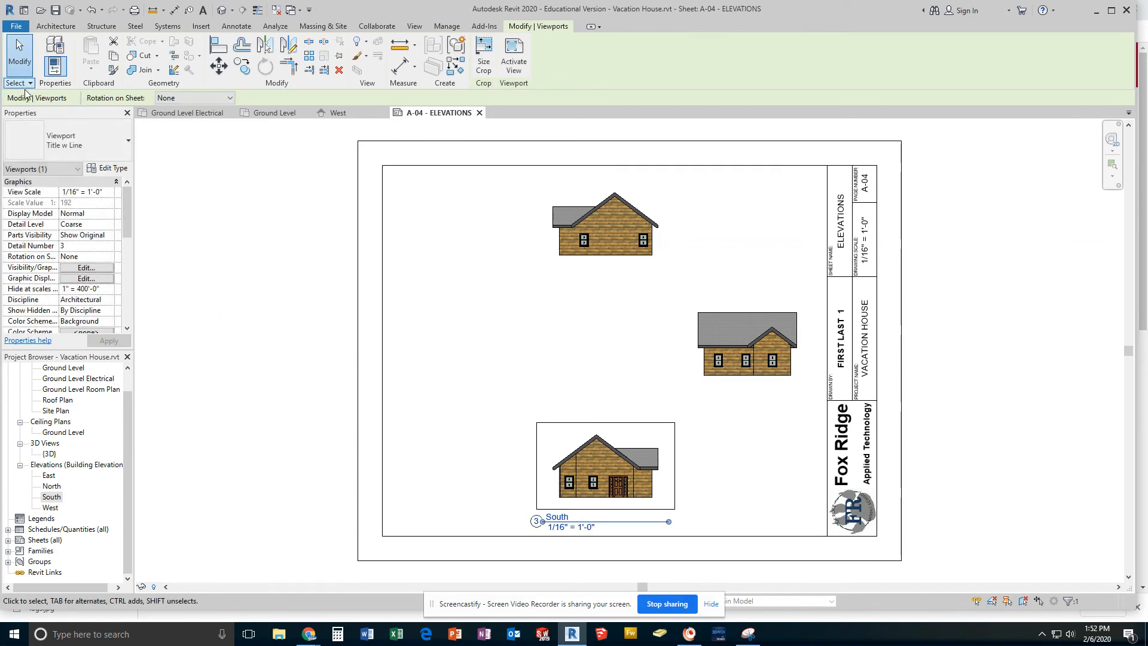
click(69, 134)
click(51, 202)
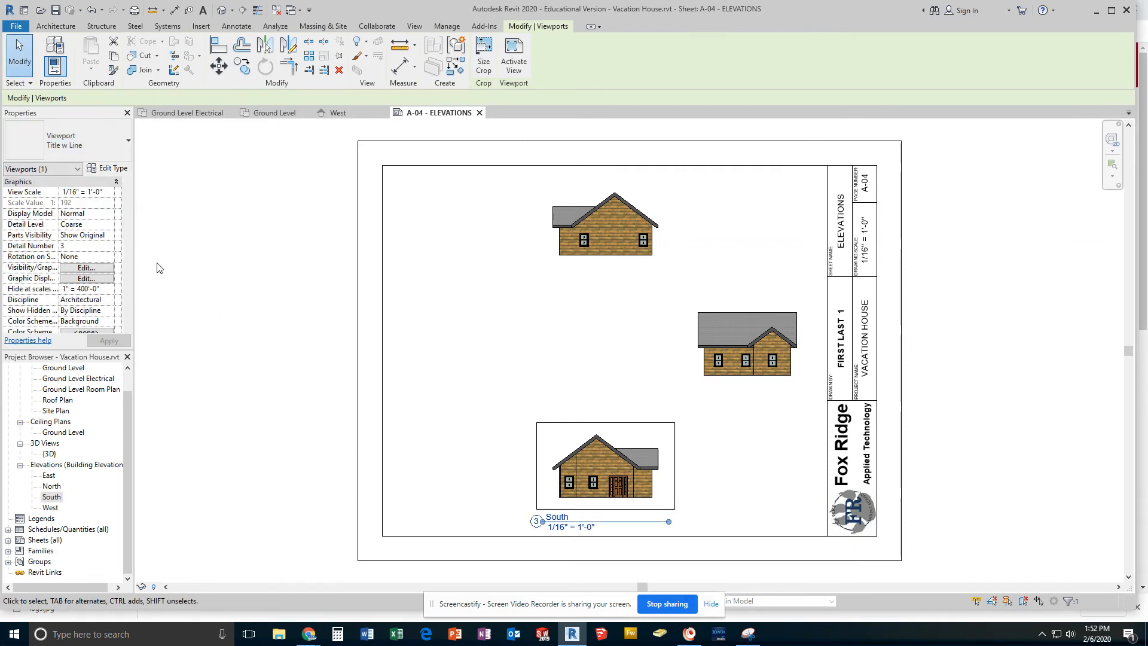
click(67, 140)
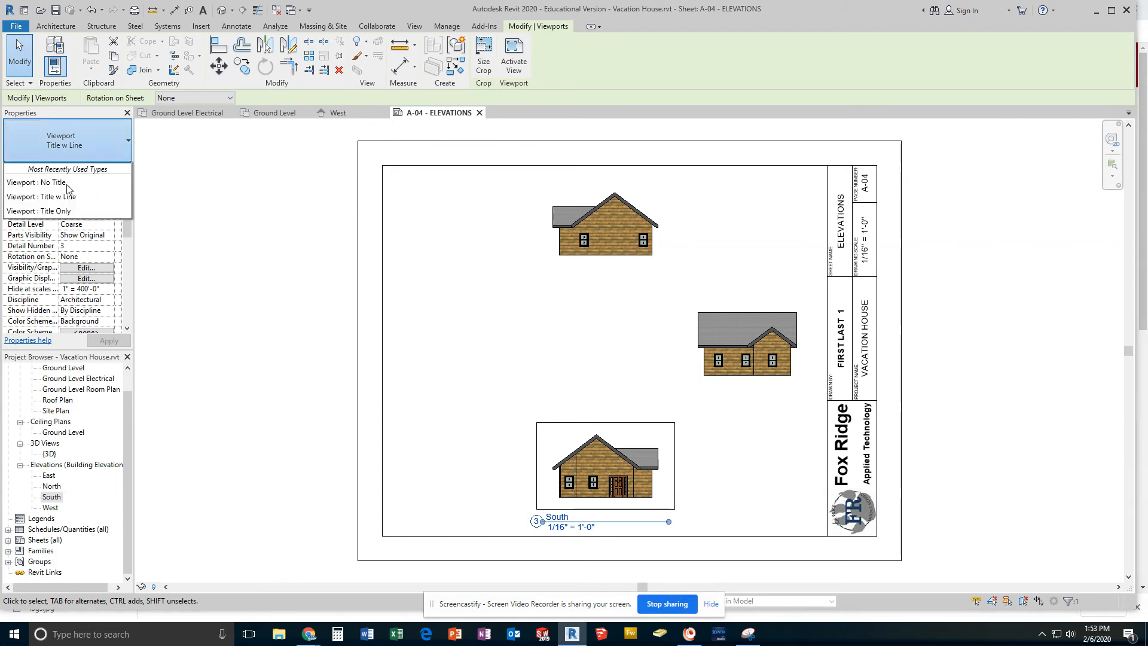
click(67, 213)
click(67, 143)
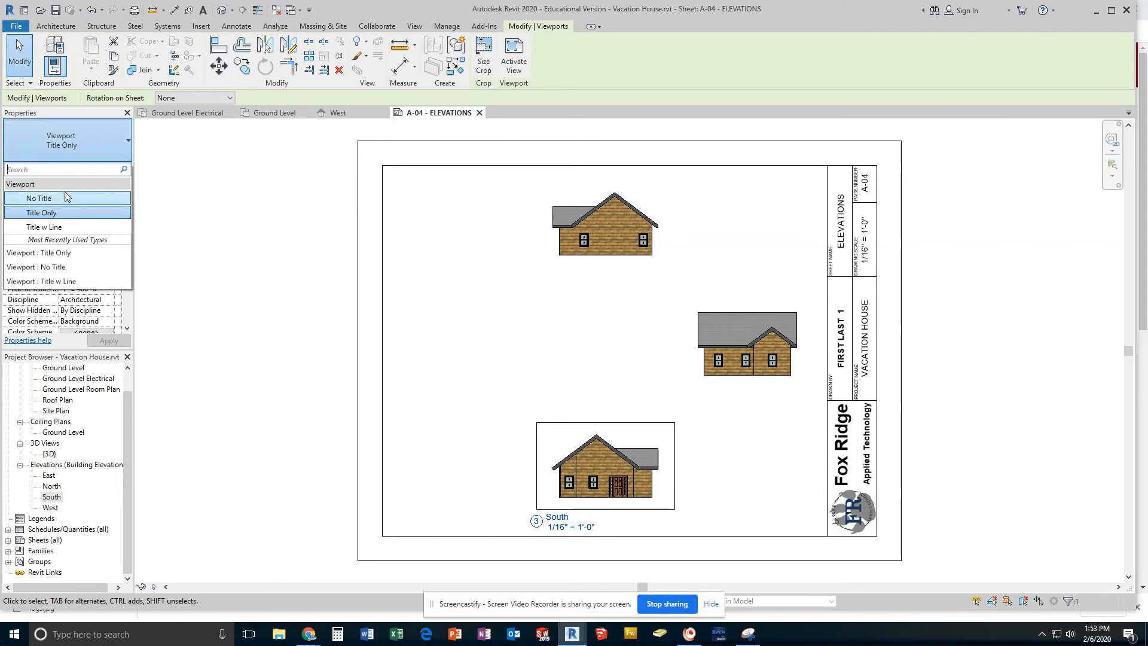
click(66, 213)
click(219, 234)
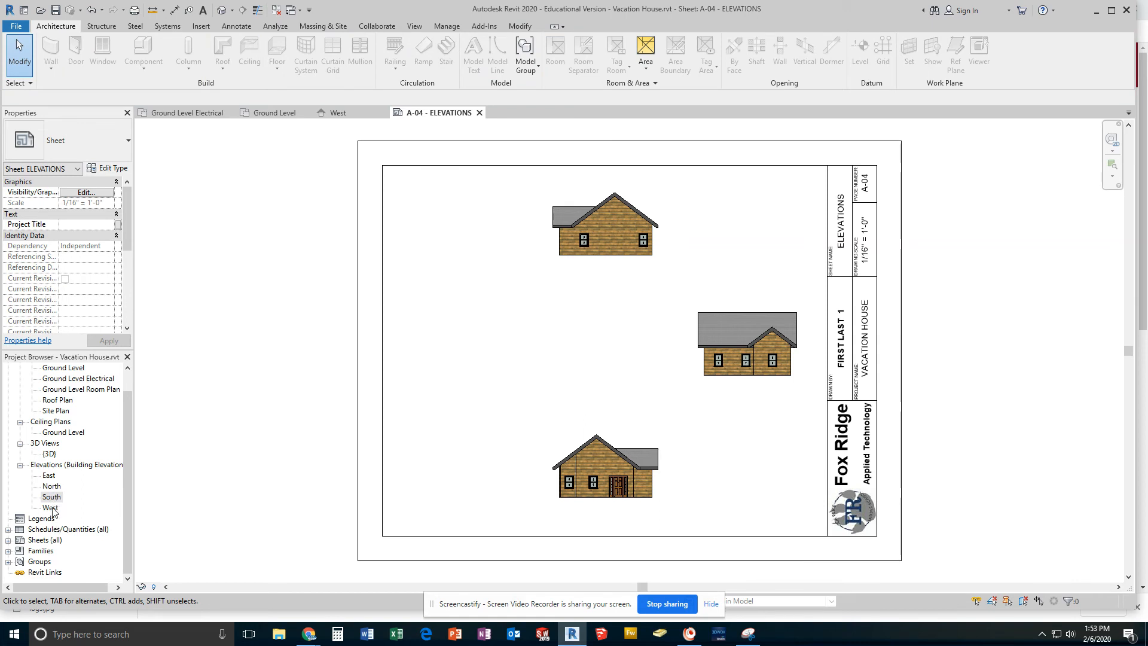
- Place the West elevation on the sheet's left side, level with the East elevation, and set its viewport type to No Title
drag(50, 507, 440, 350)
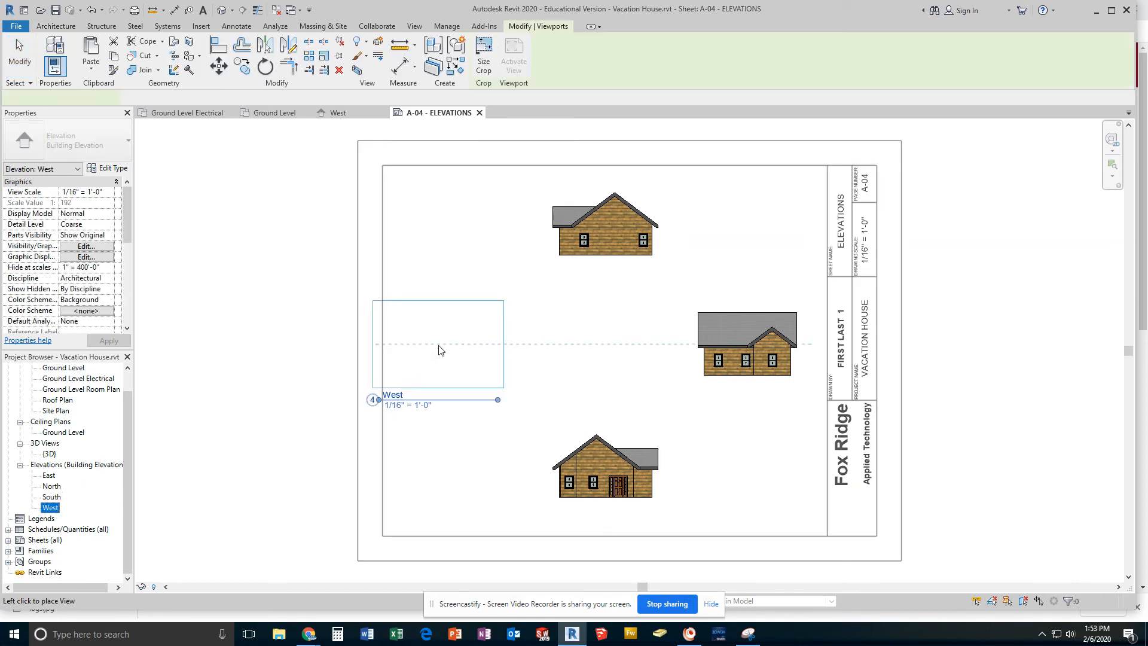
click(465, 349)
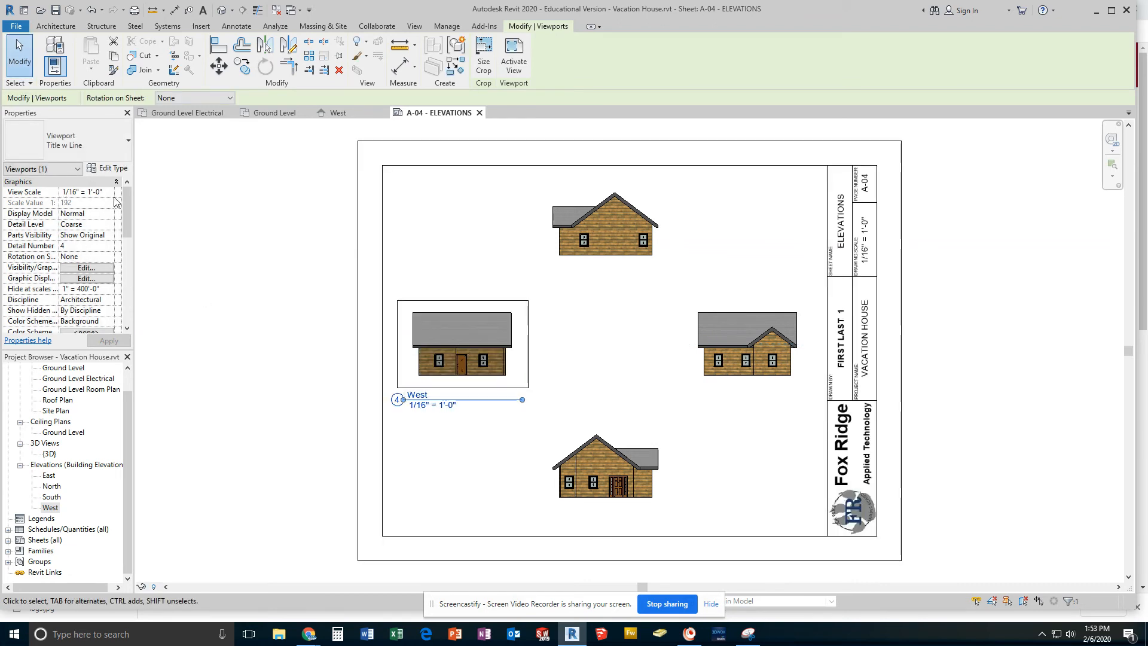
click(106, 151)
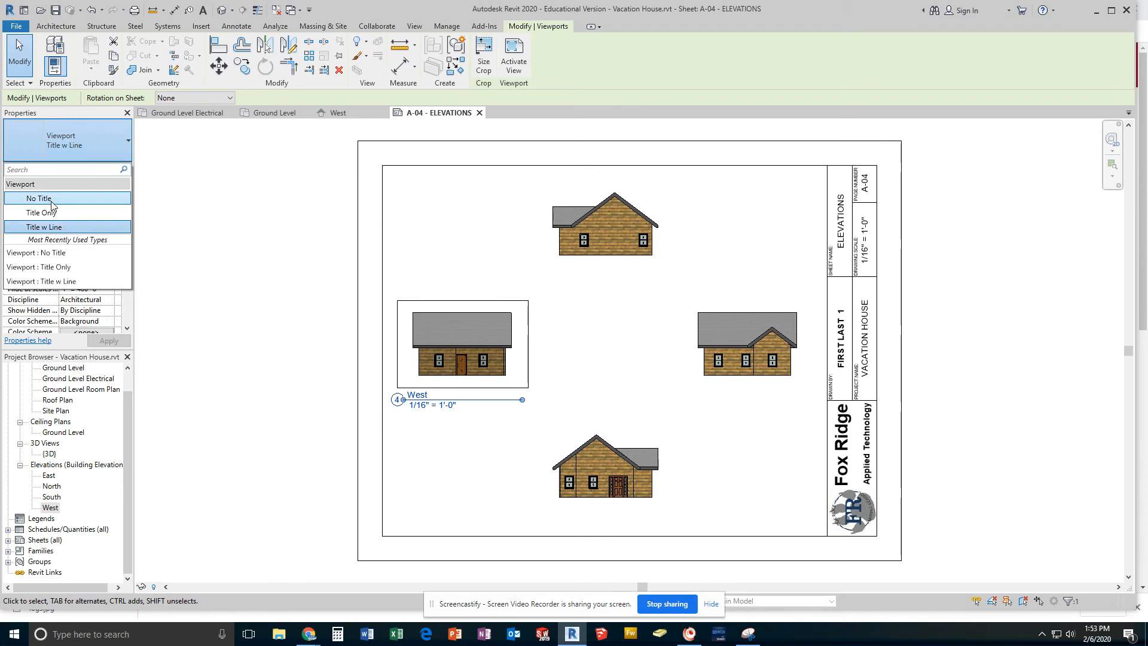
click(36, 195)
click(224, 249)
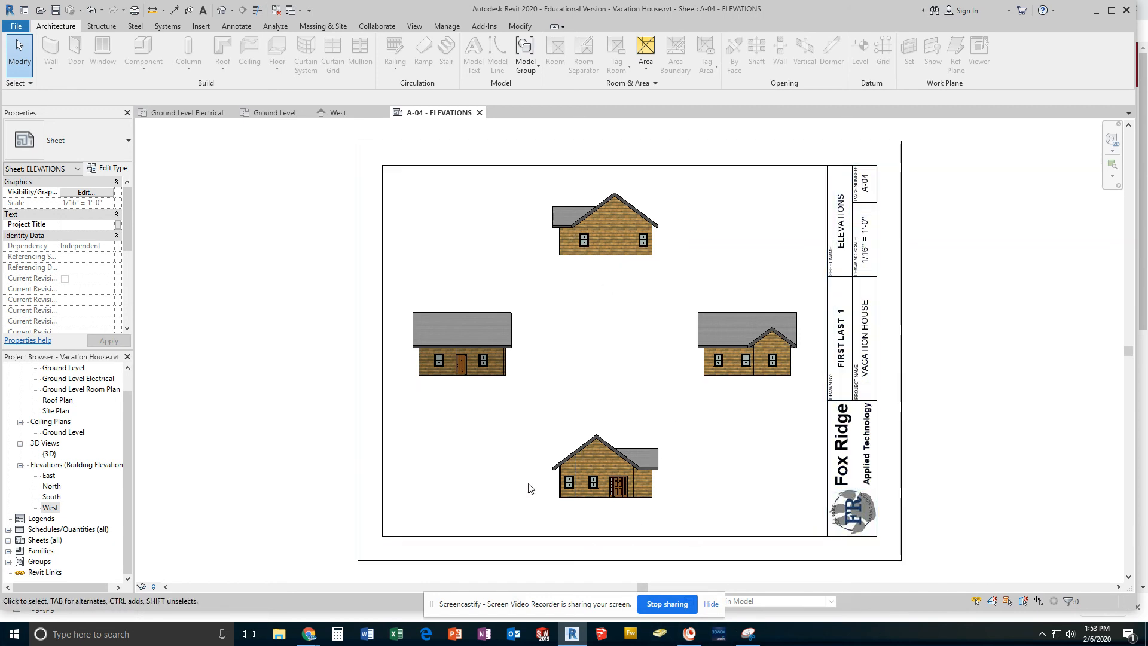
- Examine the South elevation's Realistic materials up close and the overall arrangement of the four elevations on sheet A-04
scroll(580, 481, up, 5)
scroll(580, 480, up, 3)
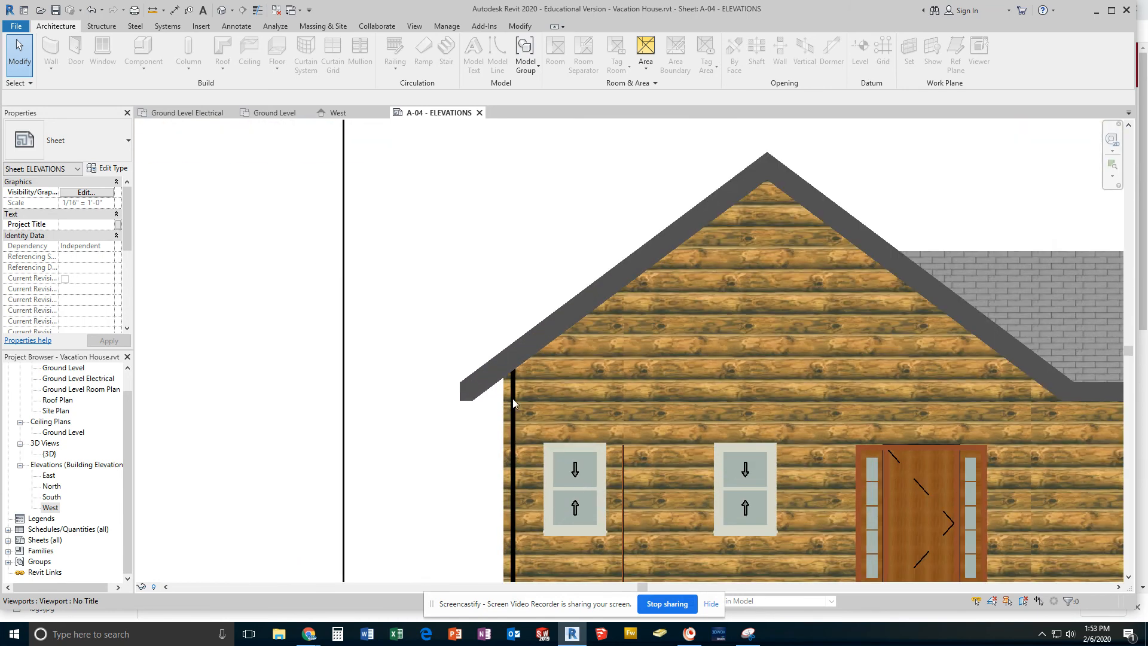
scroll(514, 382, down, 5)
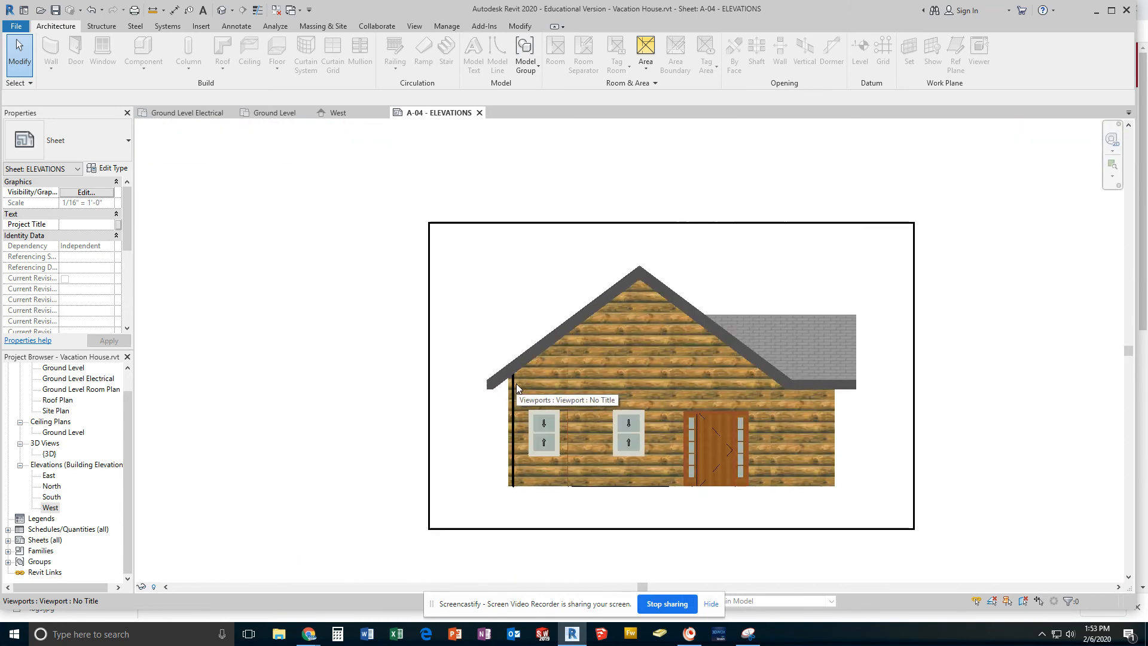
scroll(508, 368, down, 2)
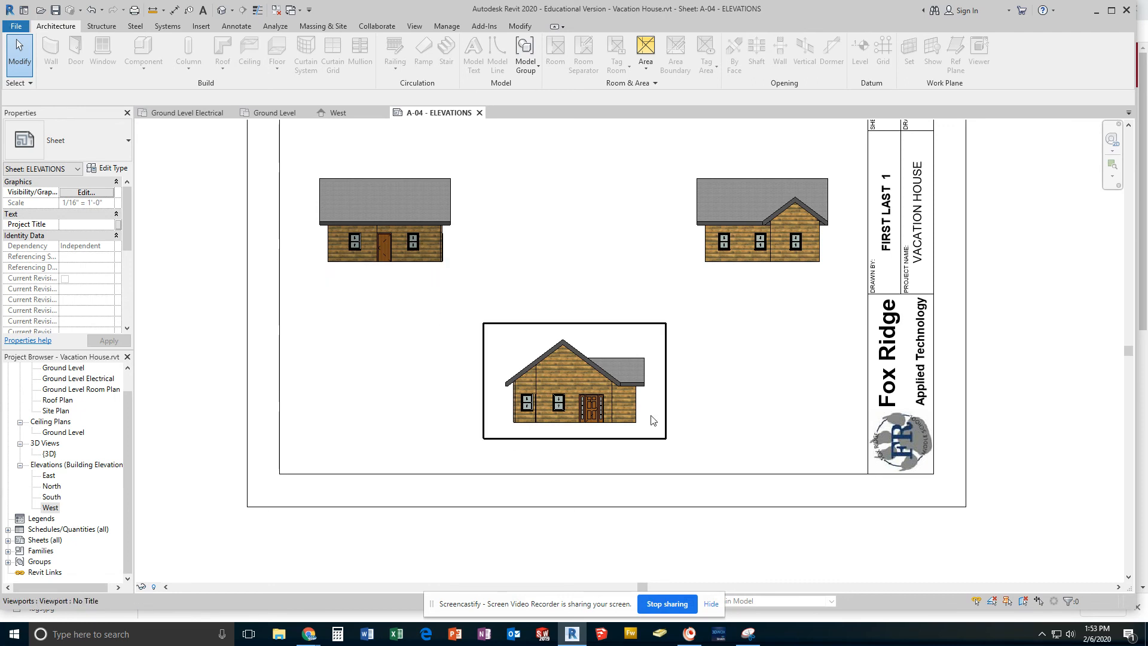
scroll(658, 401, down, 3)
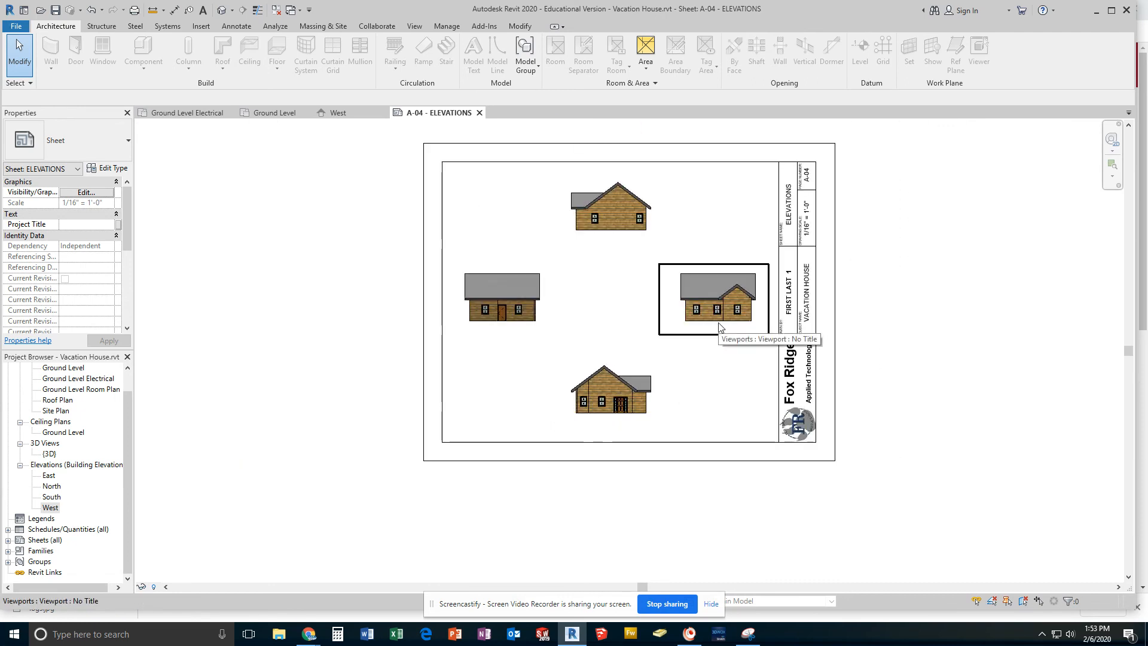
scroll(623, 398, up, 2)
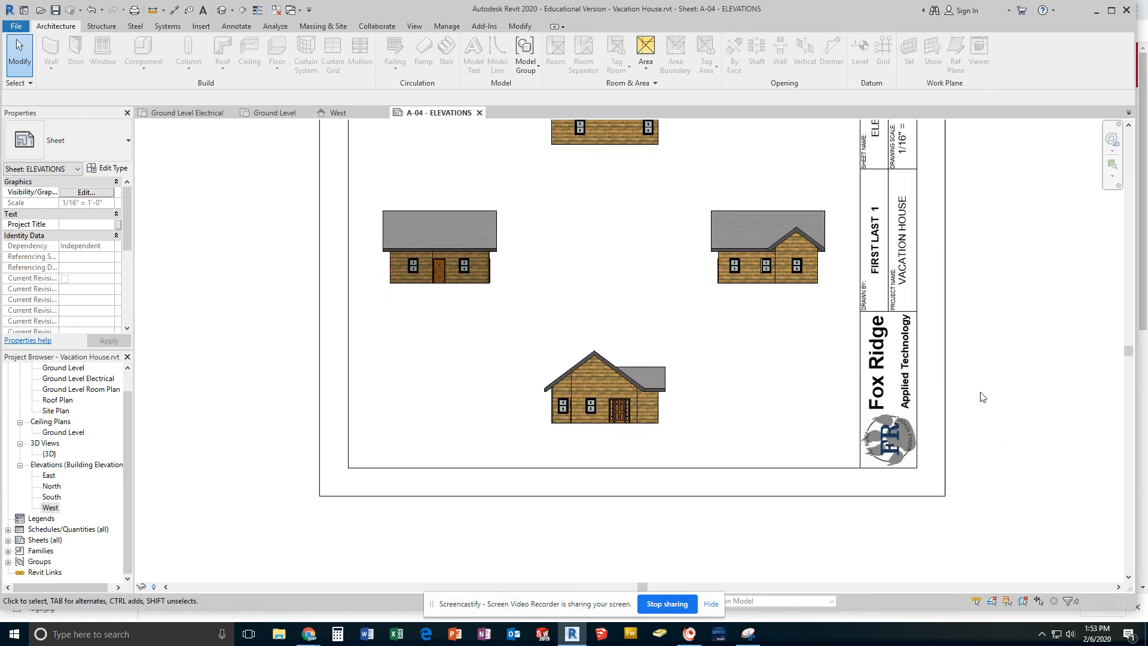
scroll(774, 333, down, 1)
scroll(774, 332, down, 1)
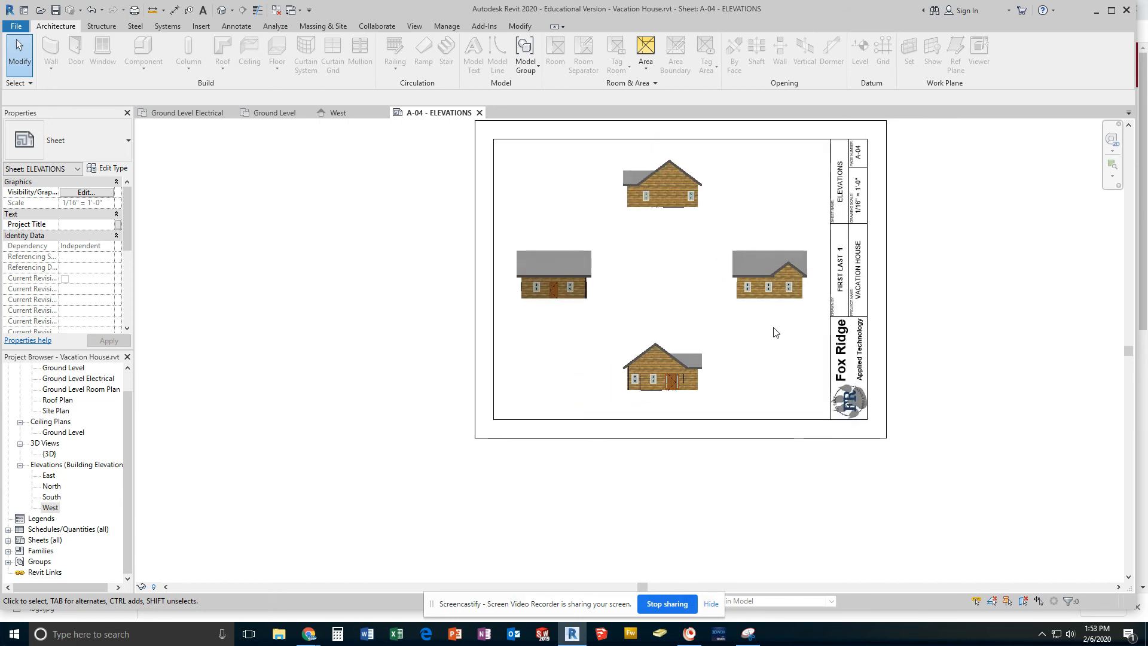
middle_drag(772, 331, 738, 415)
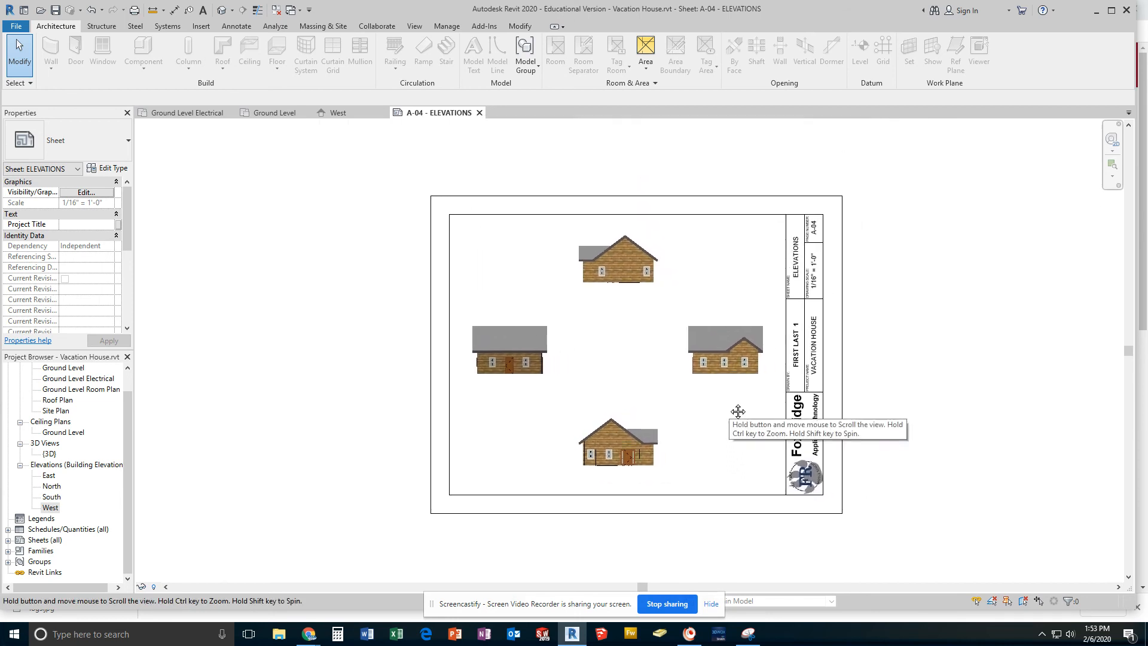